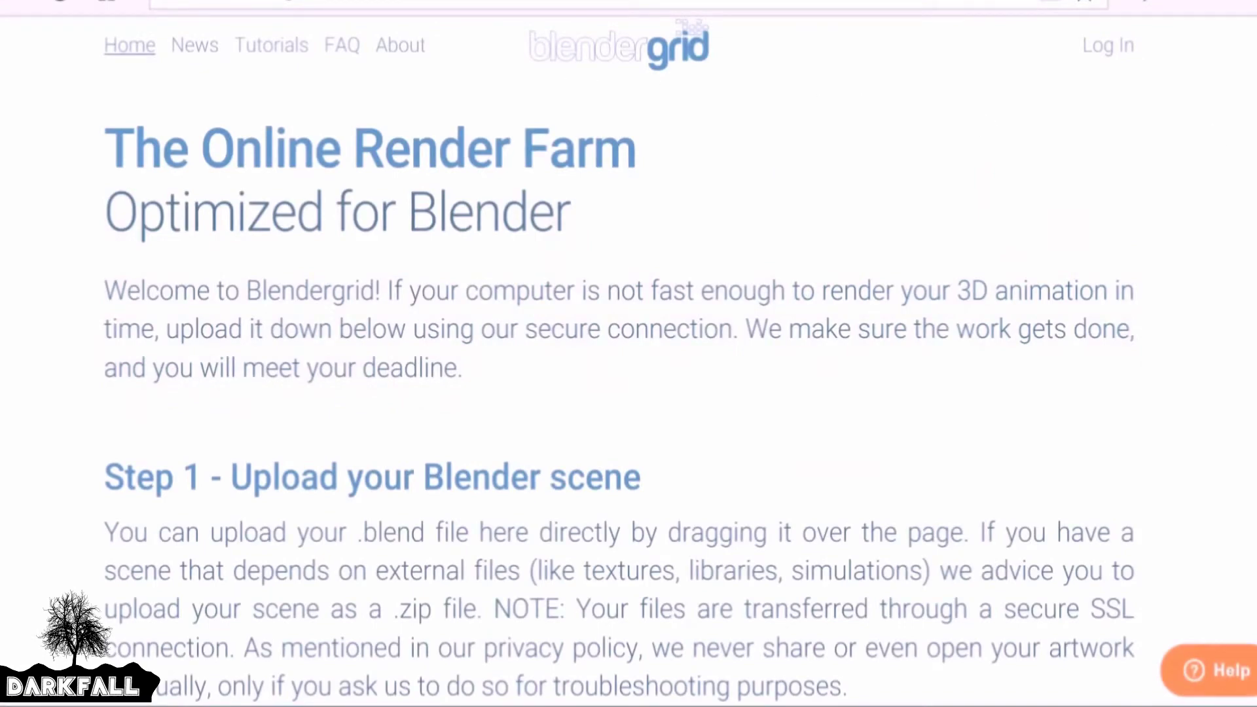
Step: Scroll the home page and check the Barcelona example's render resolution and sample count
scroll(568, 355, down, 20)
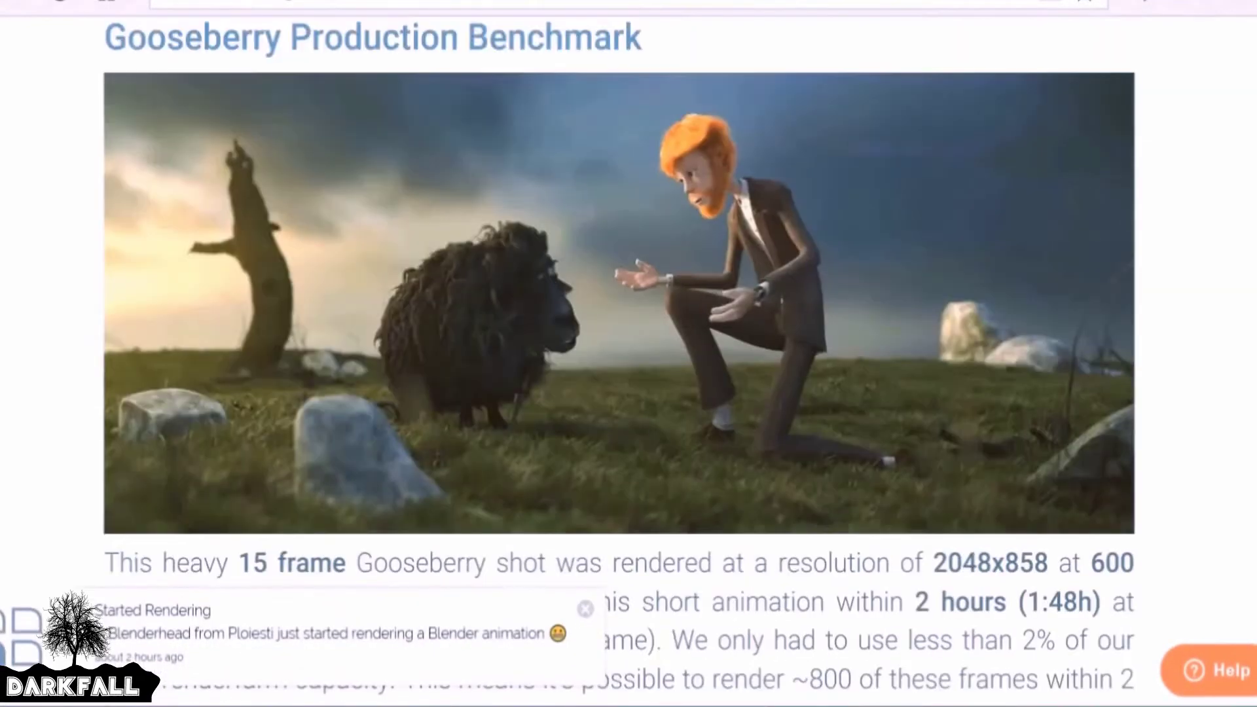
scroll(619, 361, down, 2)
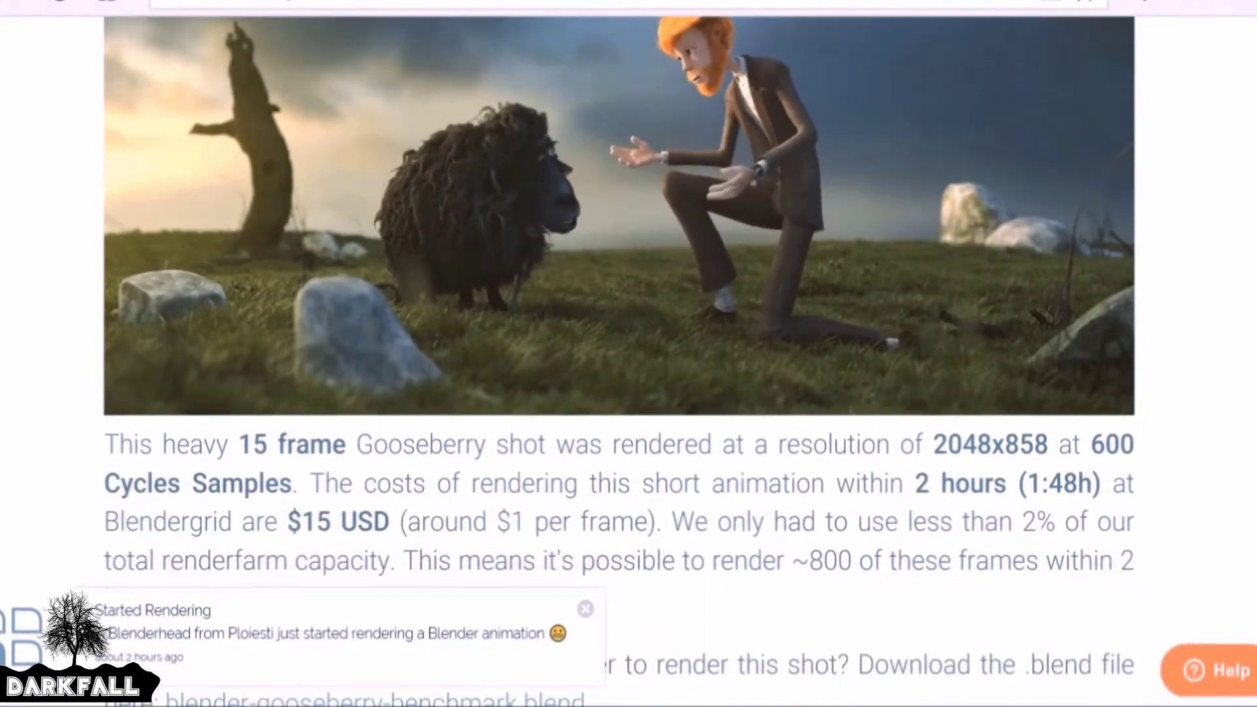
scroll(618, 362, down, 10)
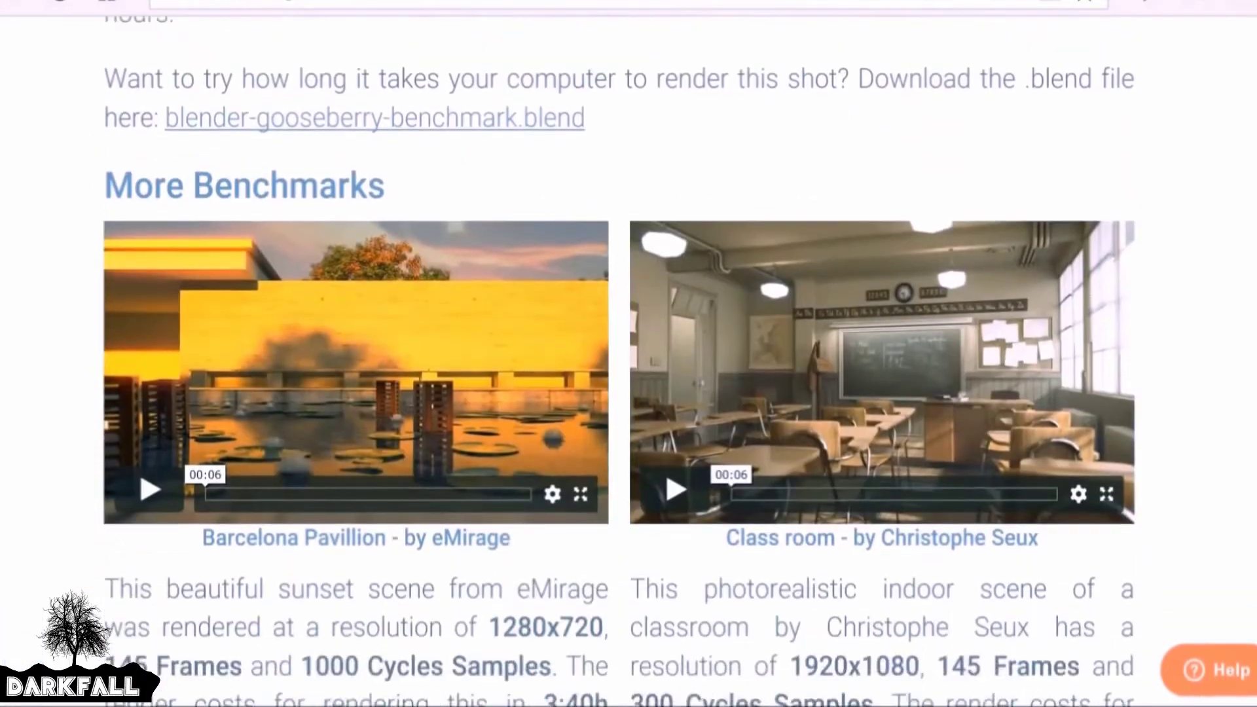
scroll(619, 361, down, 1)
scroll(1233, 236, down, 2)
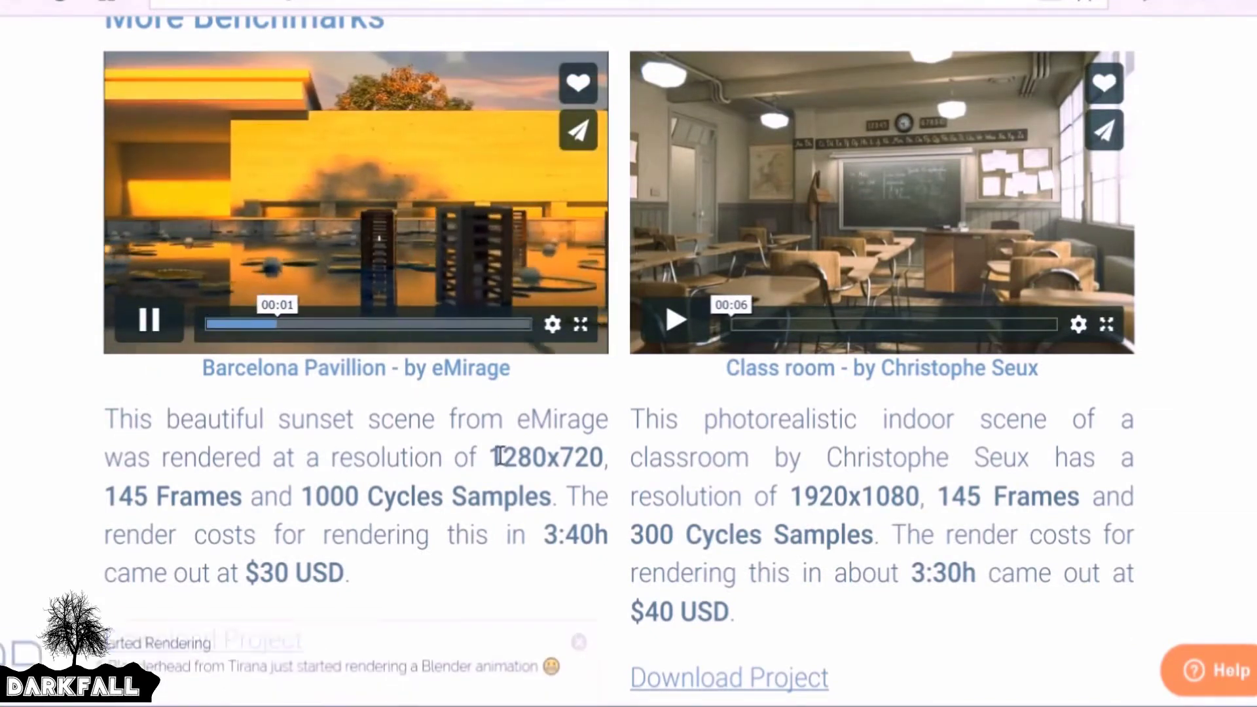
drag(499, 455, 581, 454)
click(582, 455)
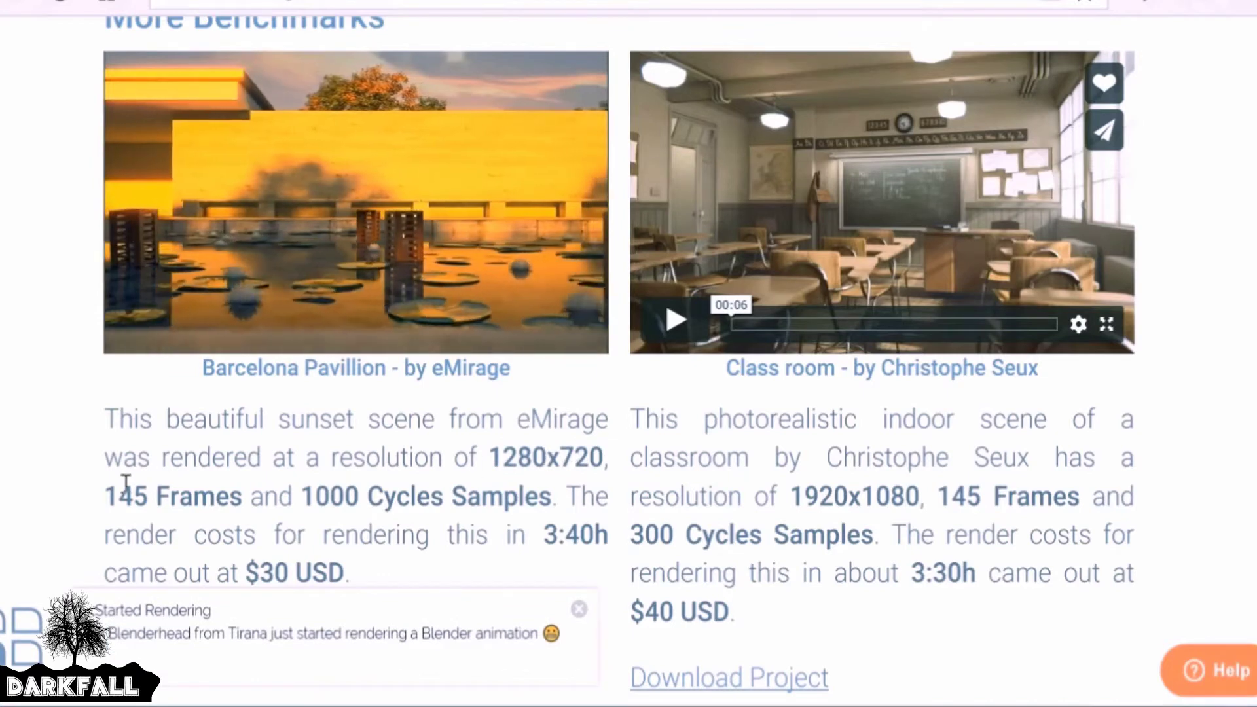
drag(316, 495, 385, 495)
click(385, 496)
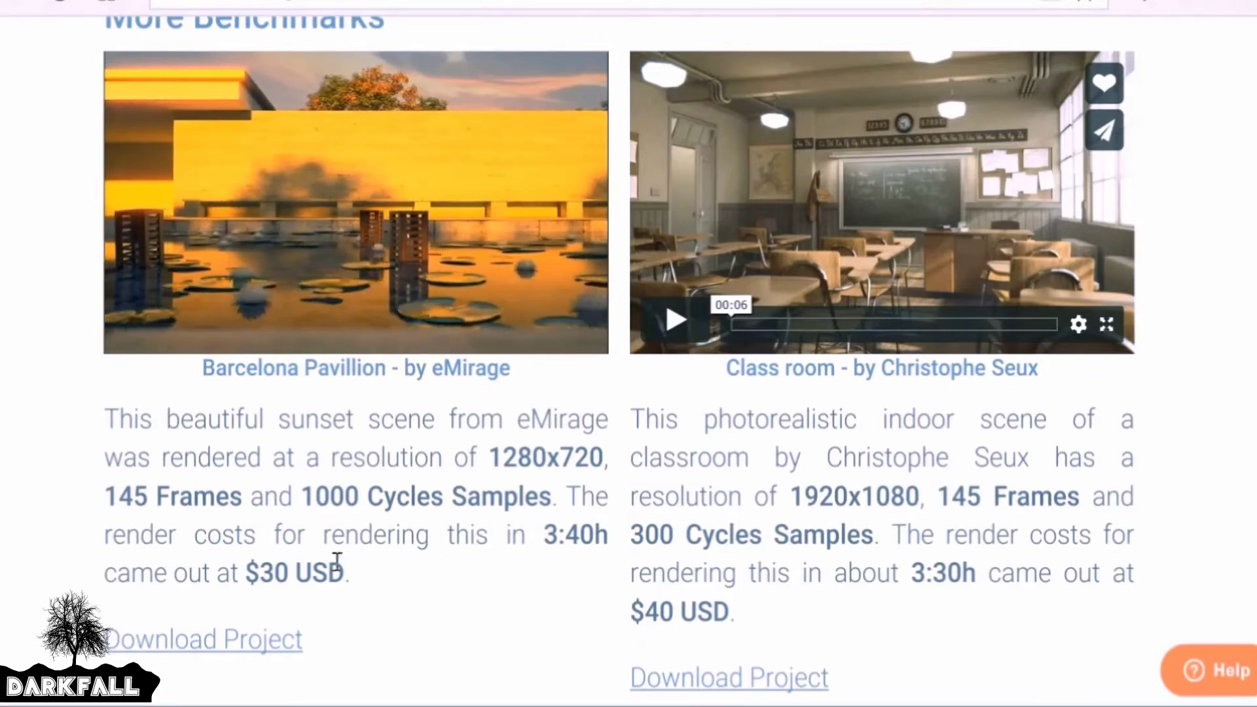
Step: Play the Class room benchmark video and check its resolution and 300 samples
click(675, 319)
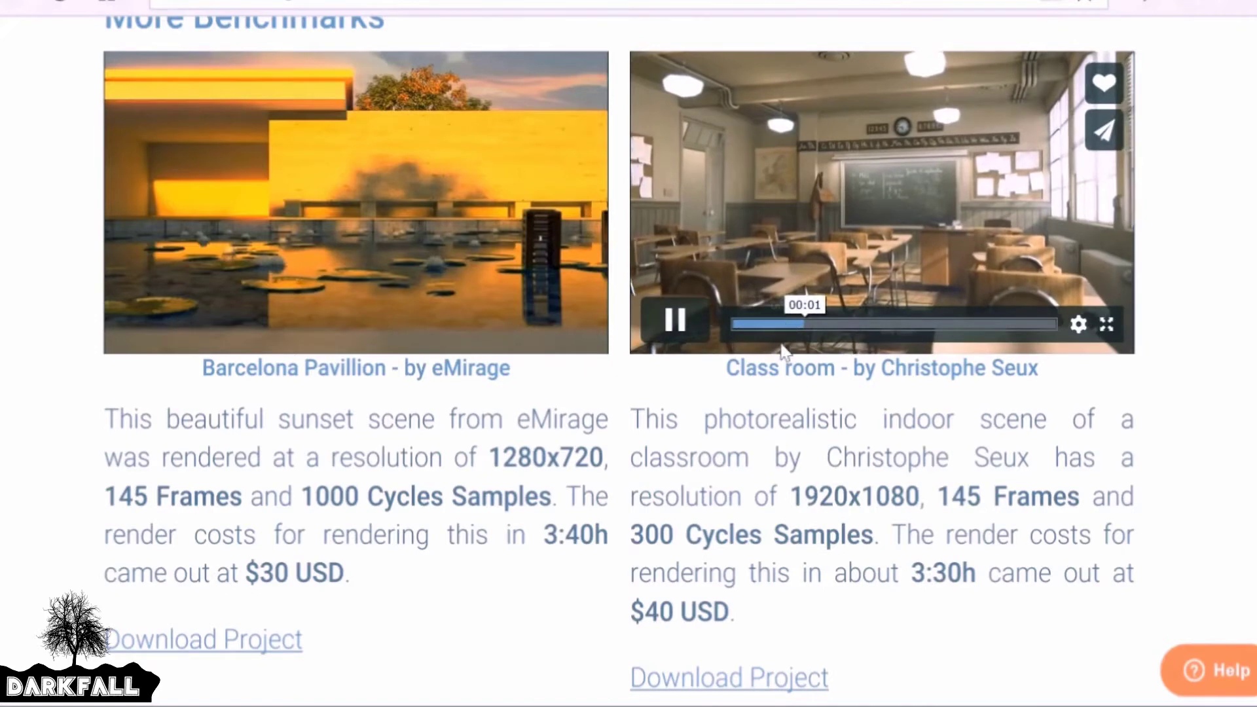
drag(806, 496, 912, 493)
click(893, 491)
scroll(893, 491, down, 2)
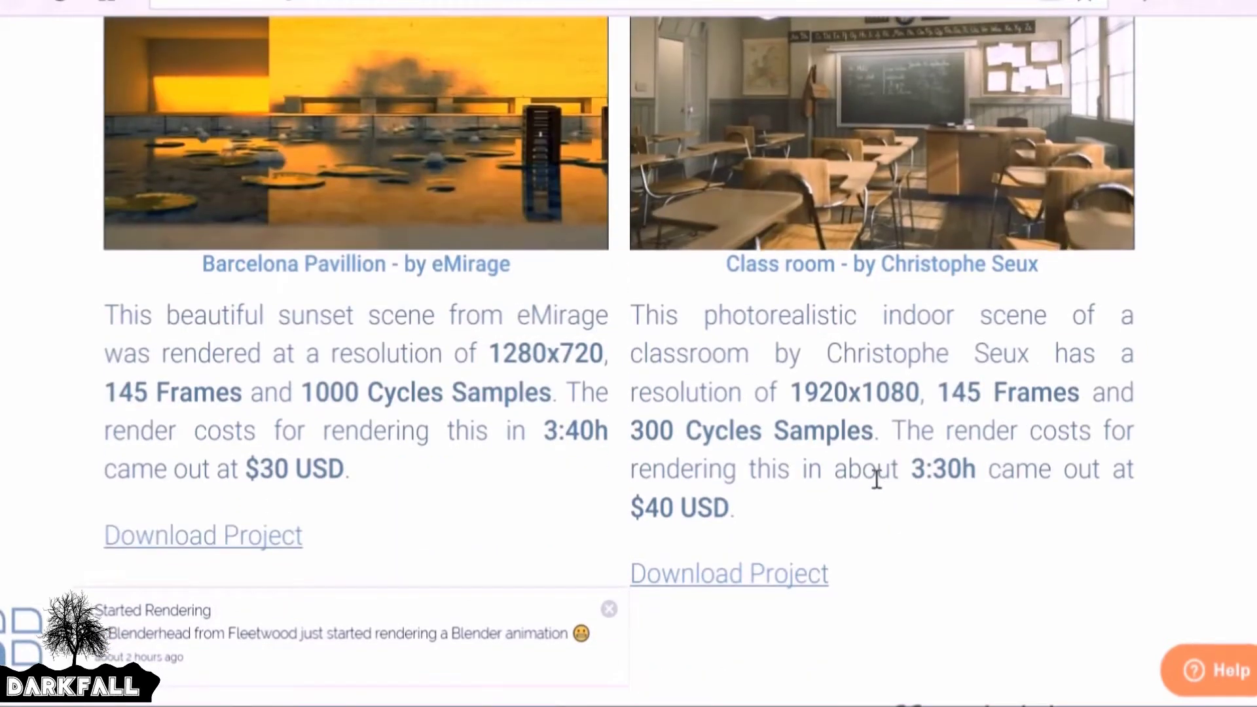
double_click(651, 430)
click(700, 458)
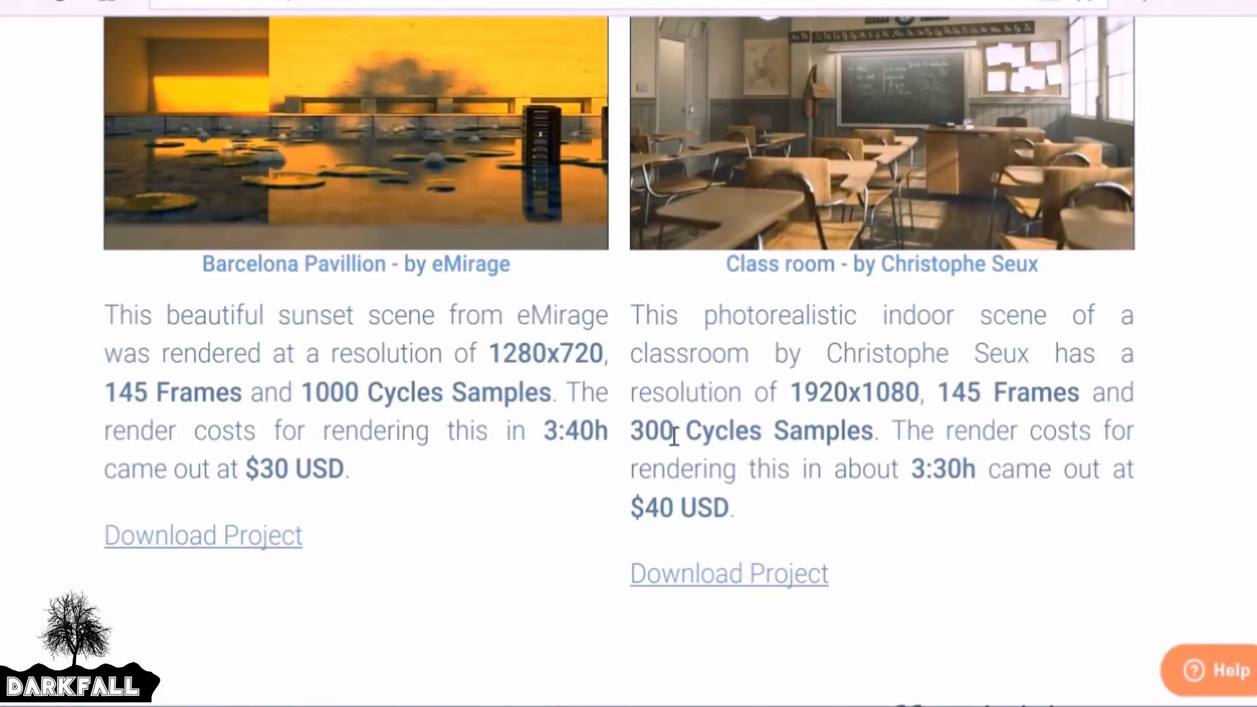
scroll(1026, 446, down, 3)
scroll(1026, 446, up, 10)
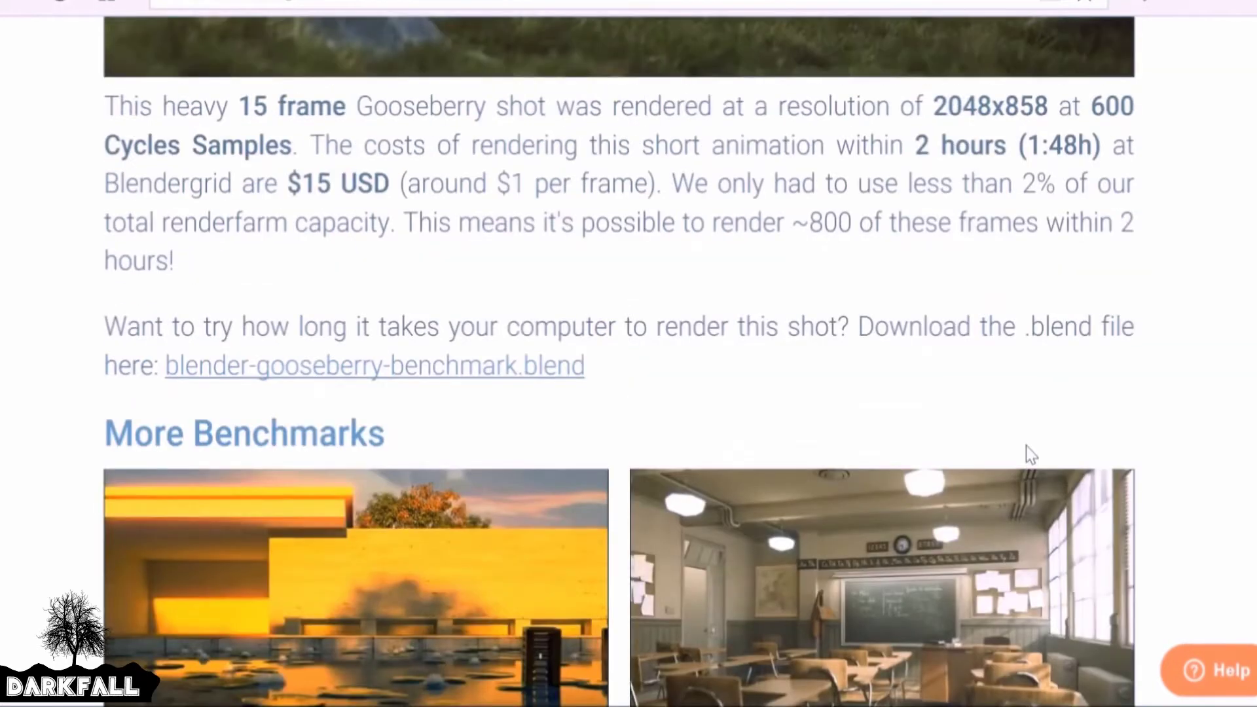
scroll(1026, 446, up, 15)
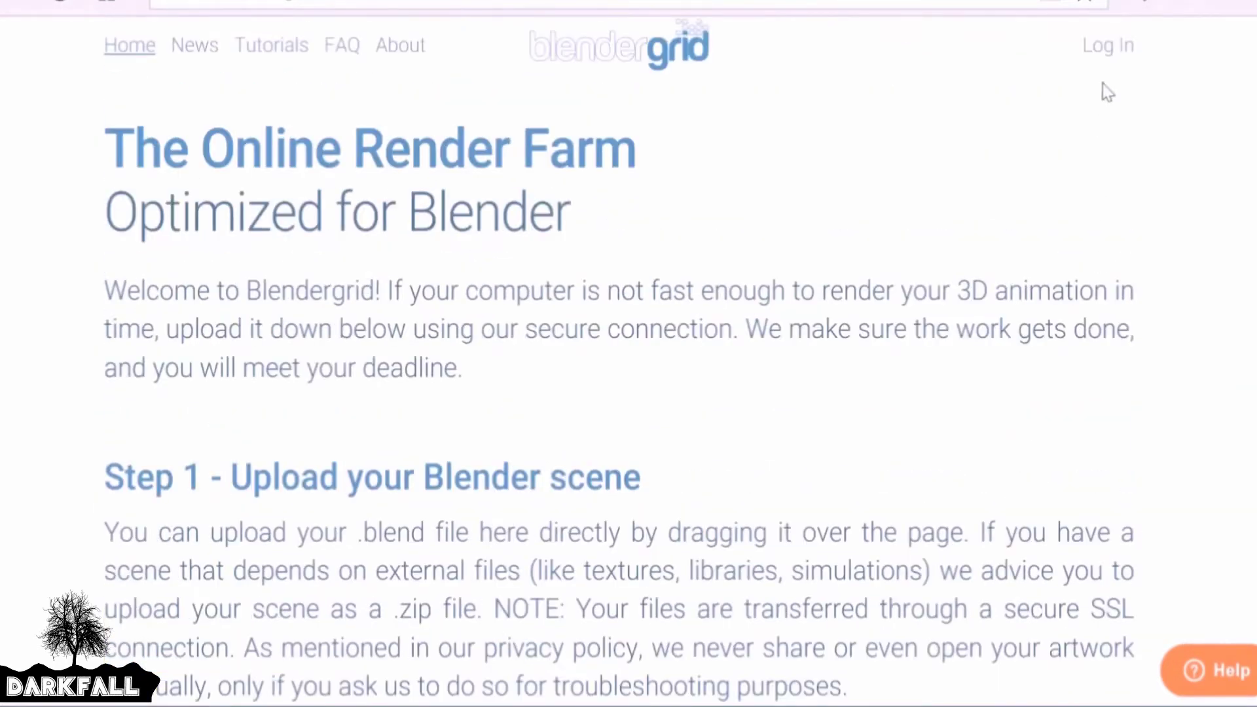
Step: Compare the plans, noting Pro's unlimited free projects and 400-frame limit, then choose Sign Up For Free
click(1106, 52)
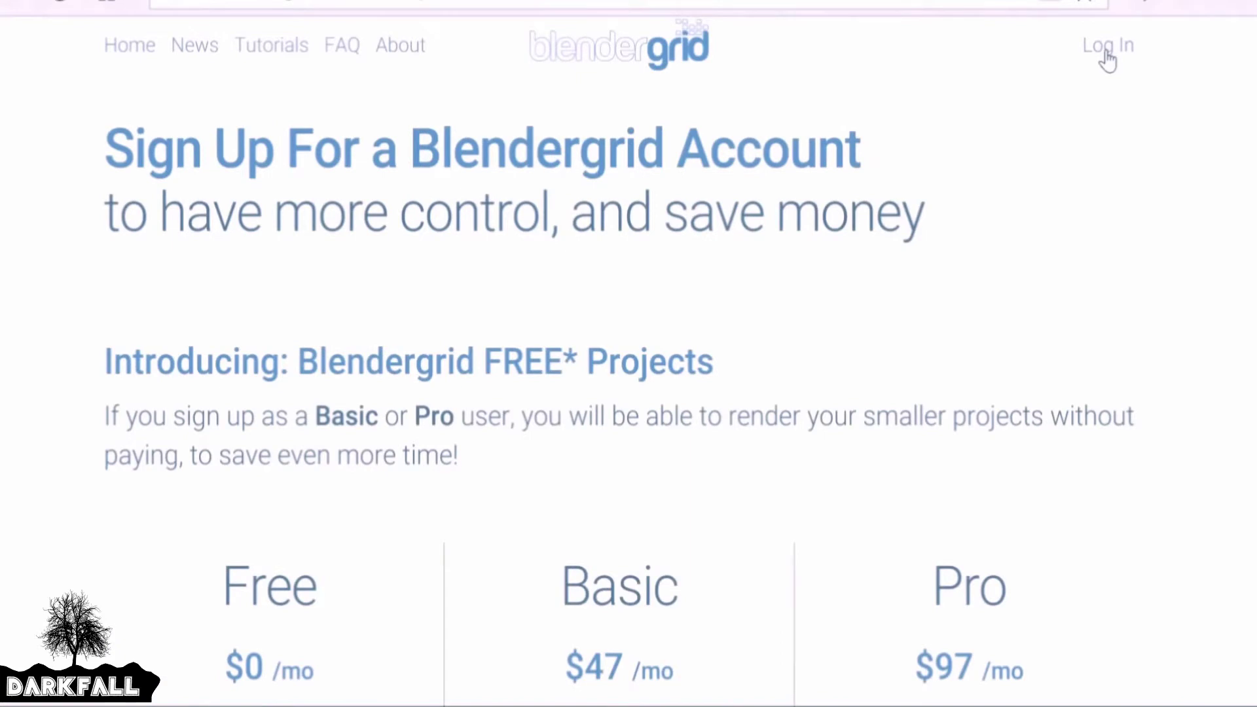
scroll(813, 234, down, 5)
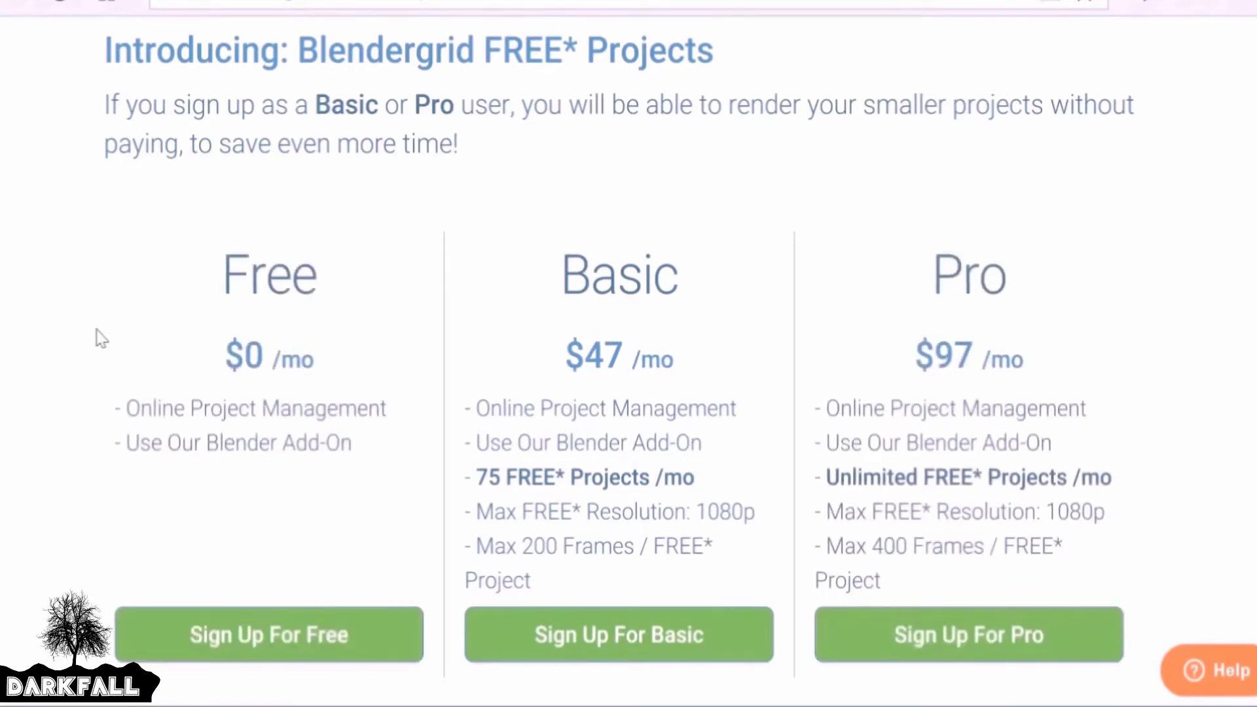
scroll(274, 375, down, 2)
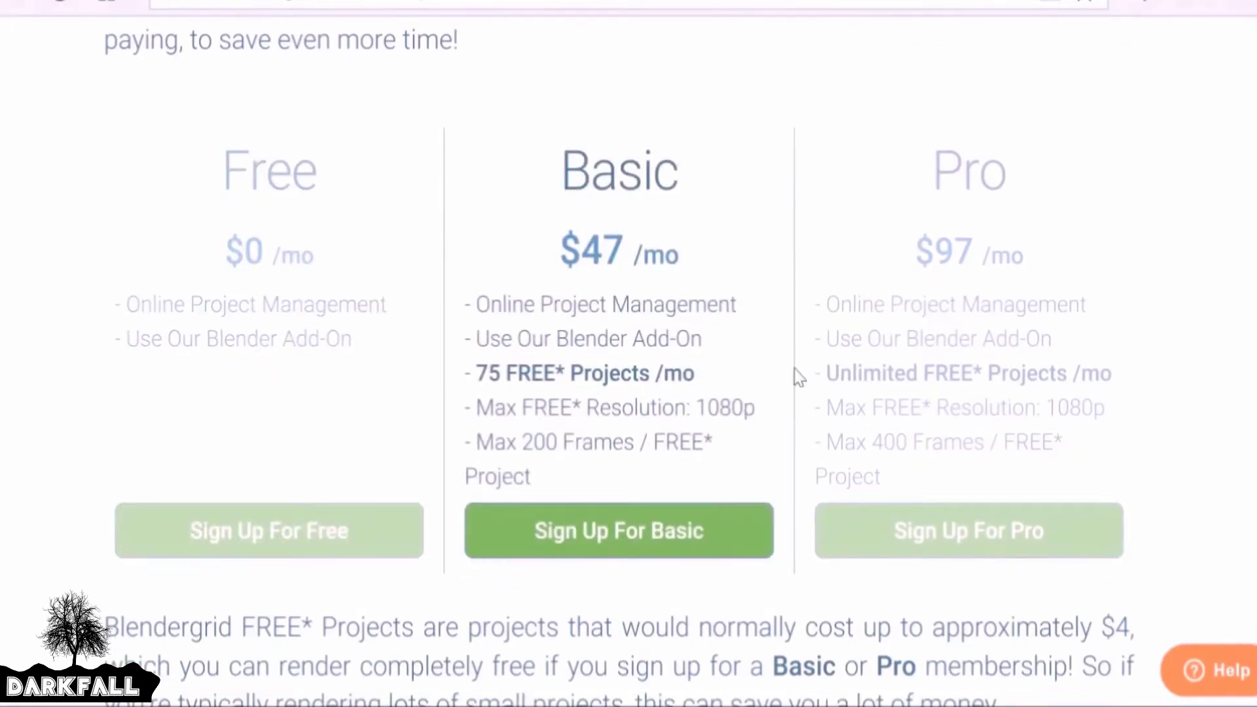
scroll(704, 366, down, 2)
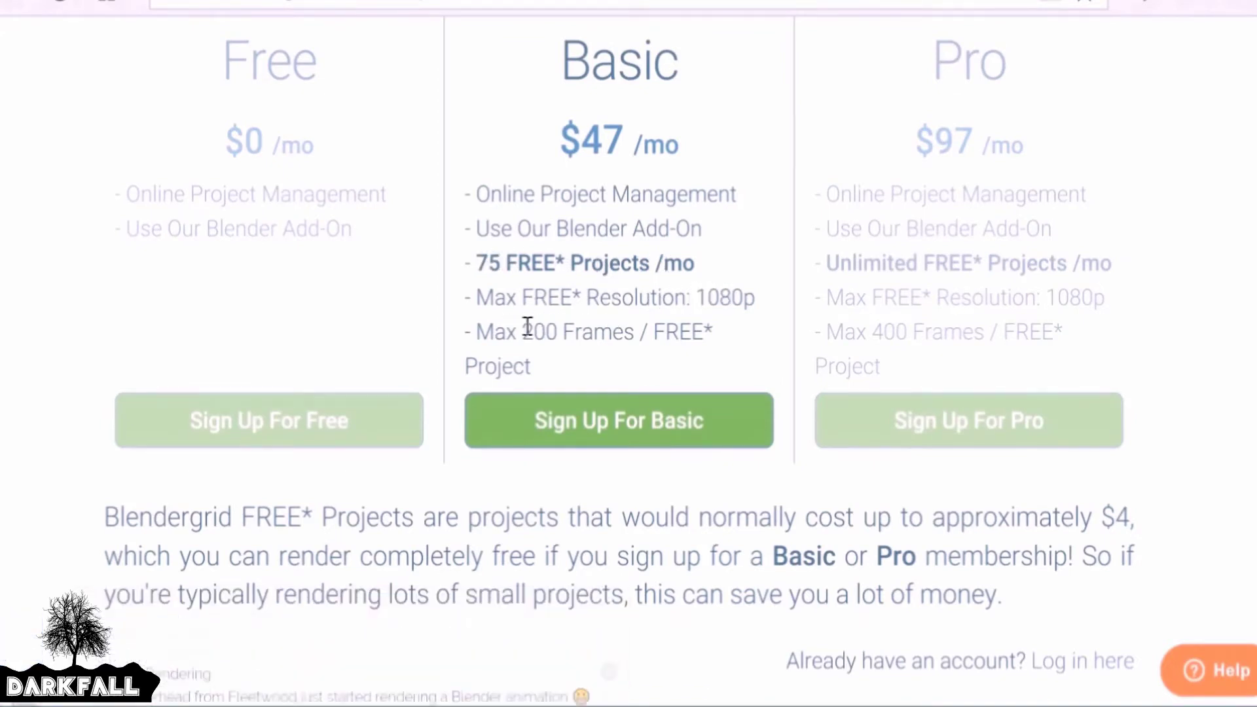
scroll(679, 472, up, 2)
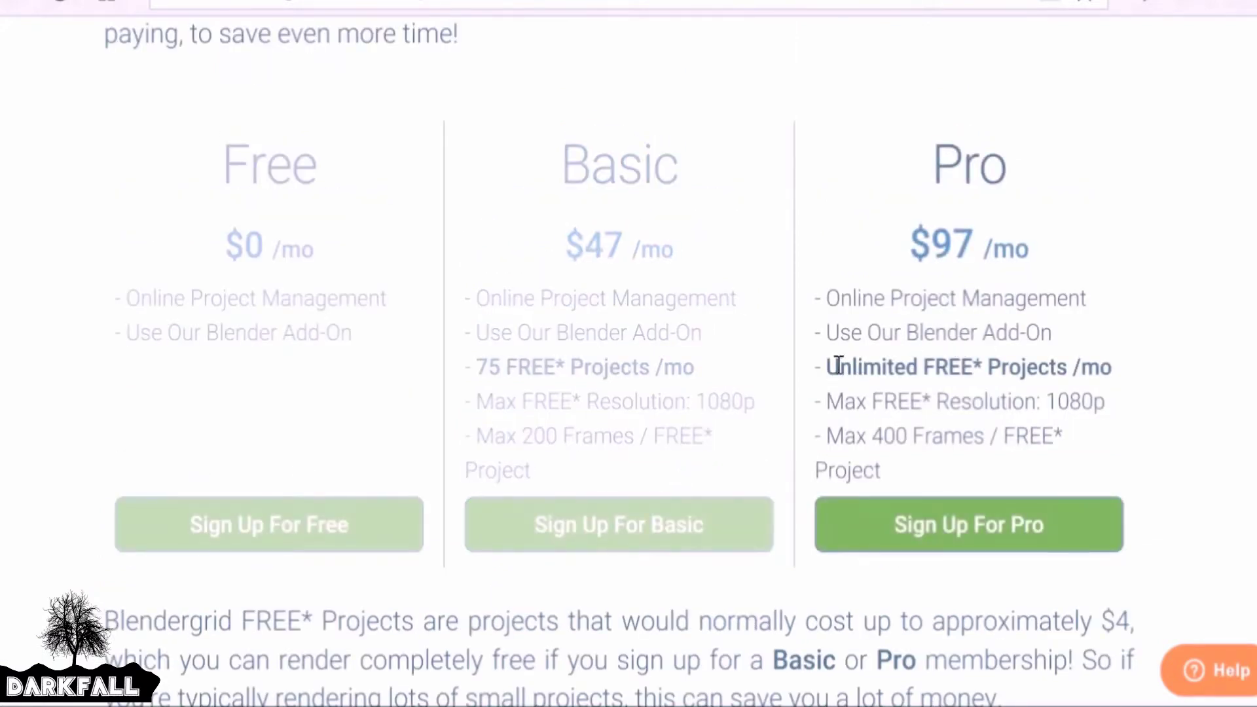
drag(838, 364, 919, 368)
click(923, 371)
drag(881, 419, 928, 434)
click(930, 435)
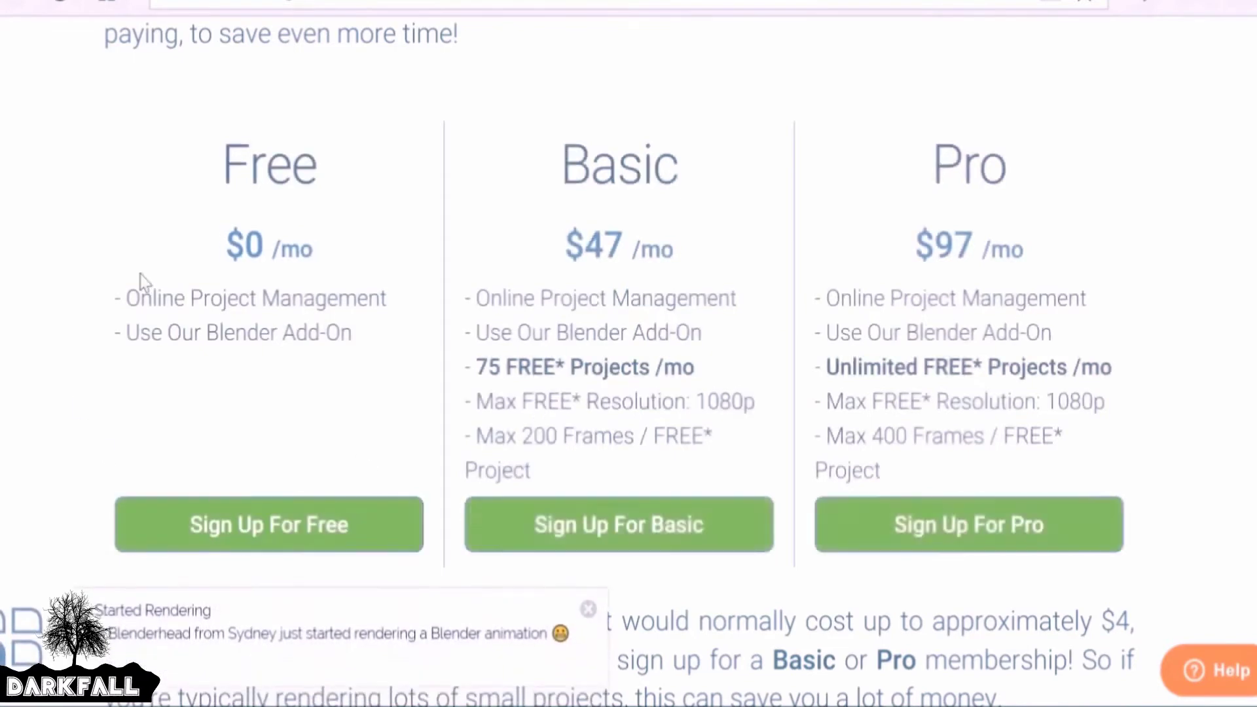
click(214, 520)
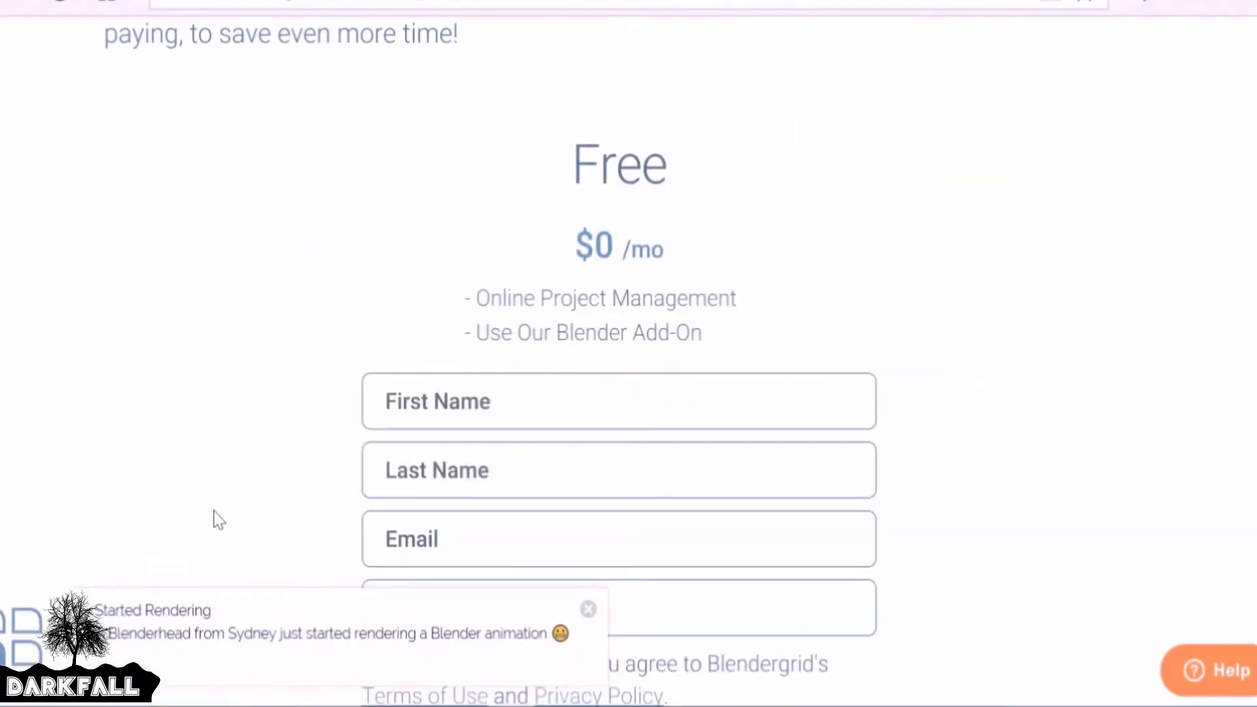
Step: Scroll down past the Free plan sign-up form
scroll(421, 274, down, 5)
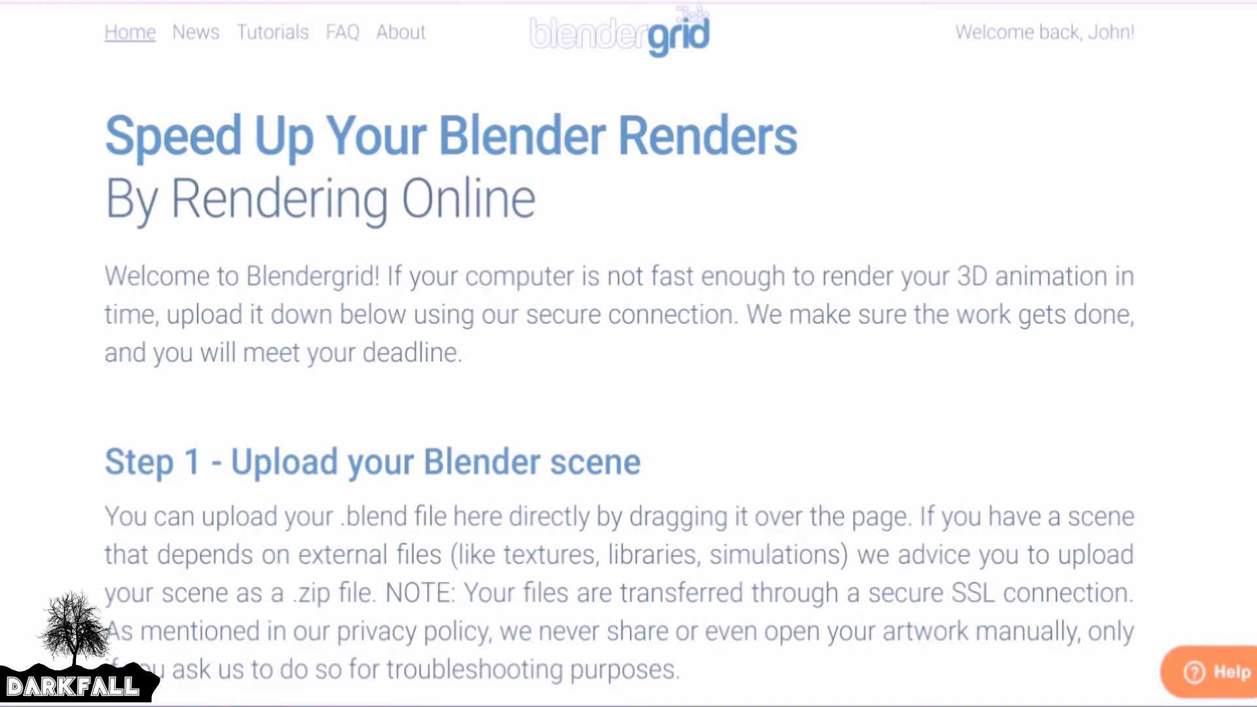
Step: Scroll to the Step 1 upload box and read the advice about zip files
scroll(620, 354, down, 6)
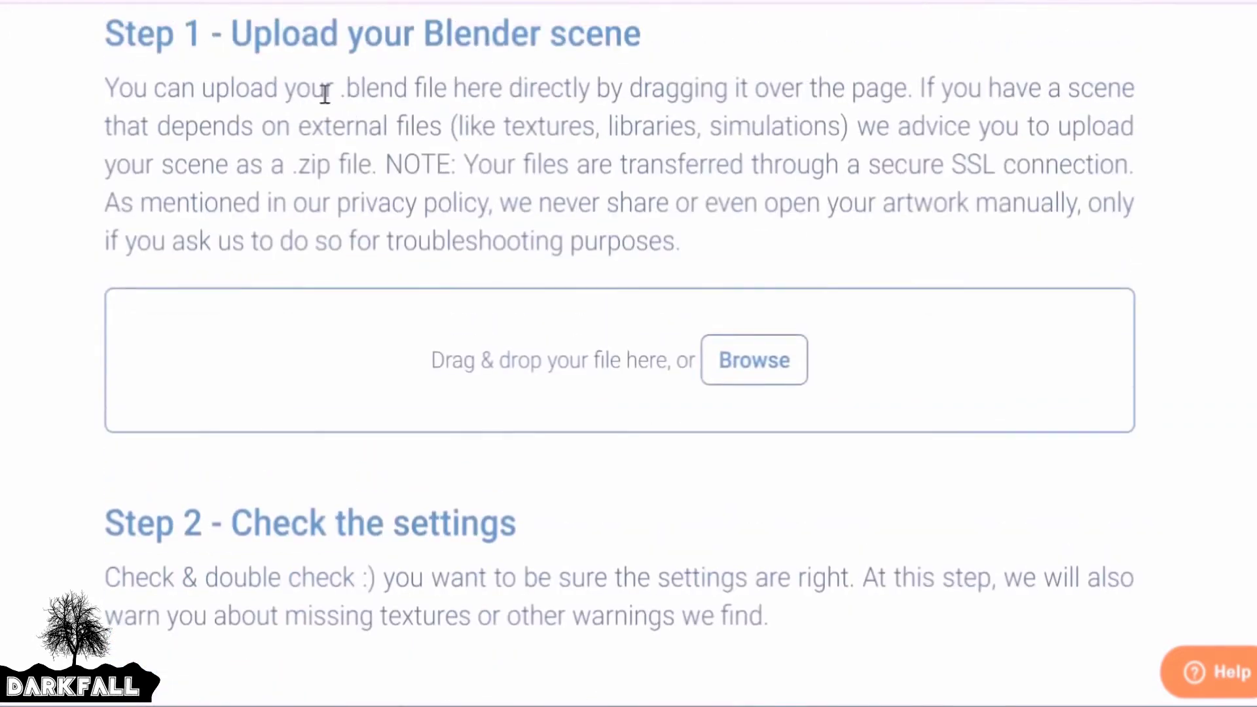
drag(296, 161, 385, 163)
click(345, 163)
Step: Browse to the Plaza folder and upload the Plaza zip archive
click(756, 376)
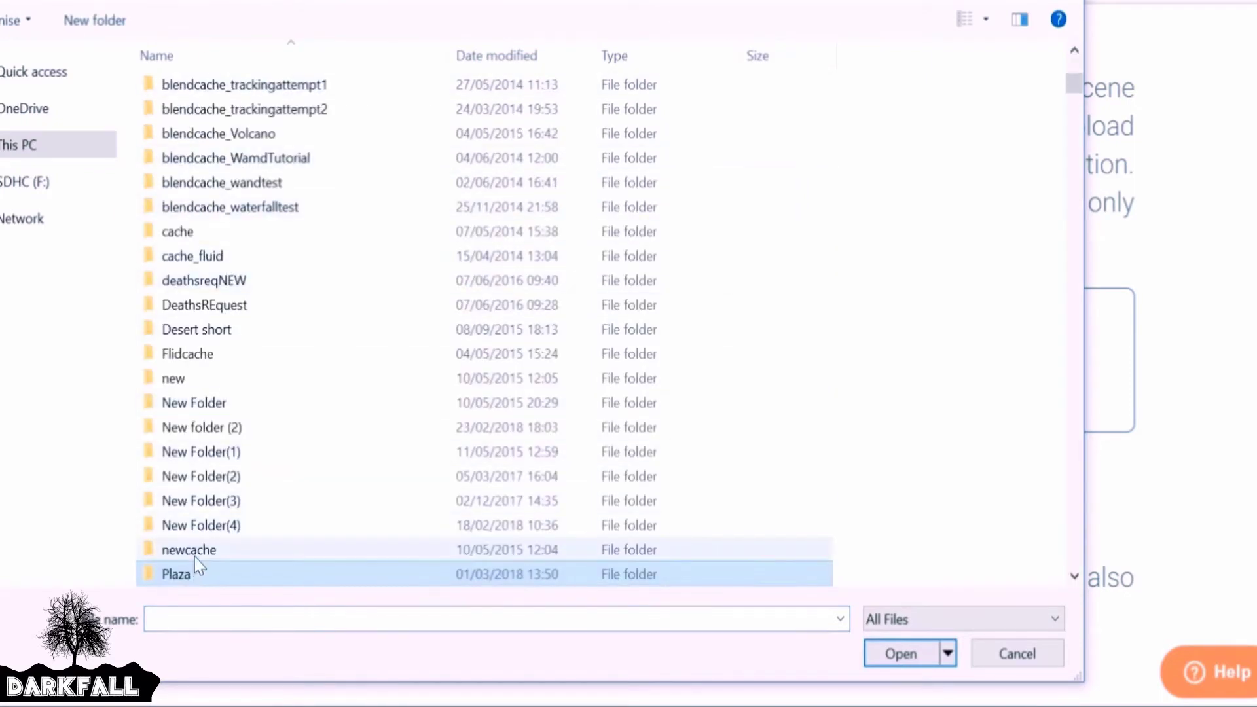
click(903, 658)
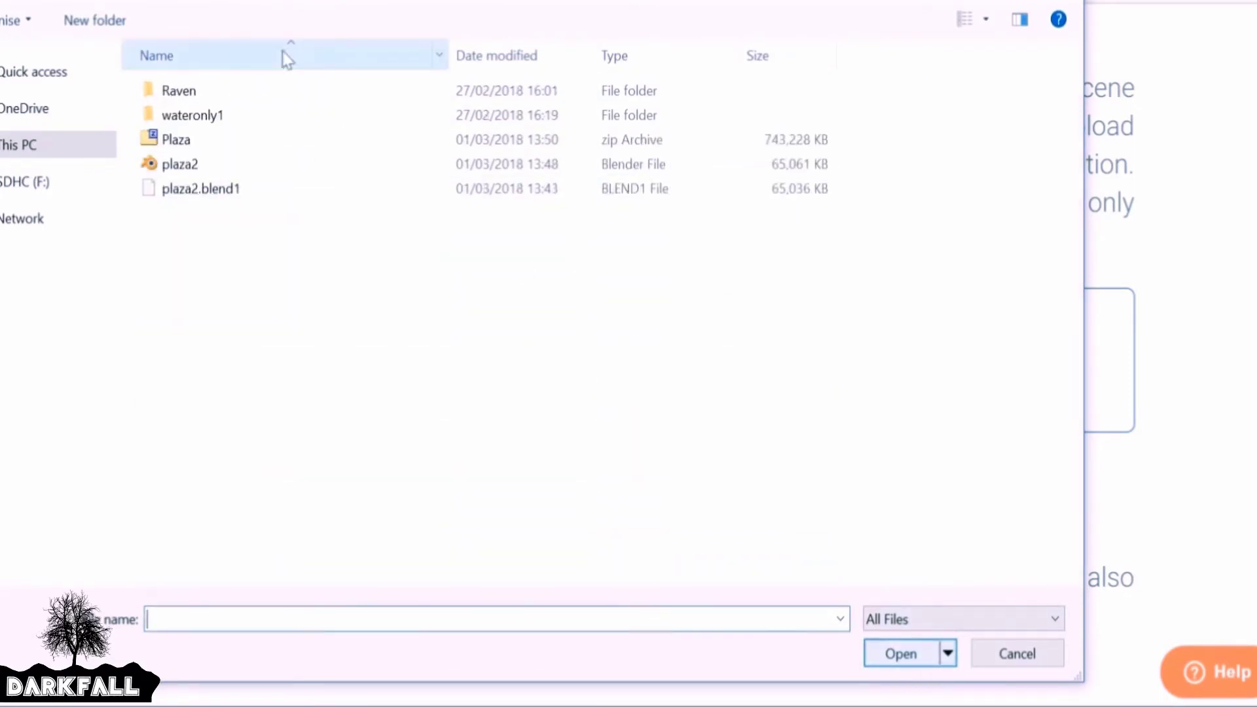
click(171, 140)
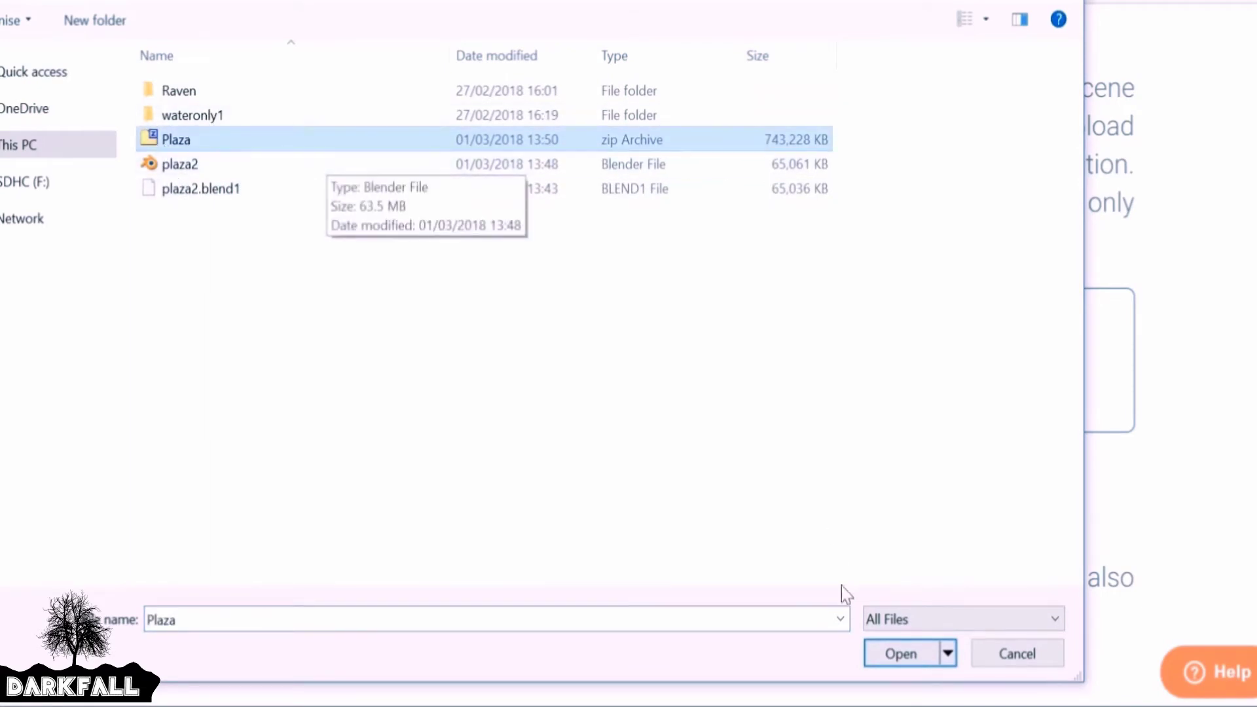
click(880, 653)
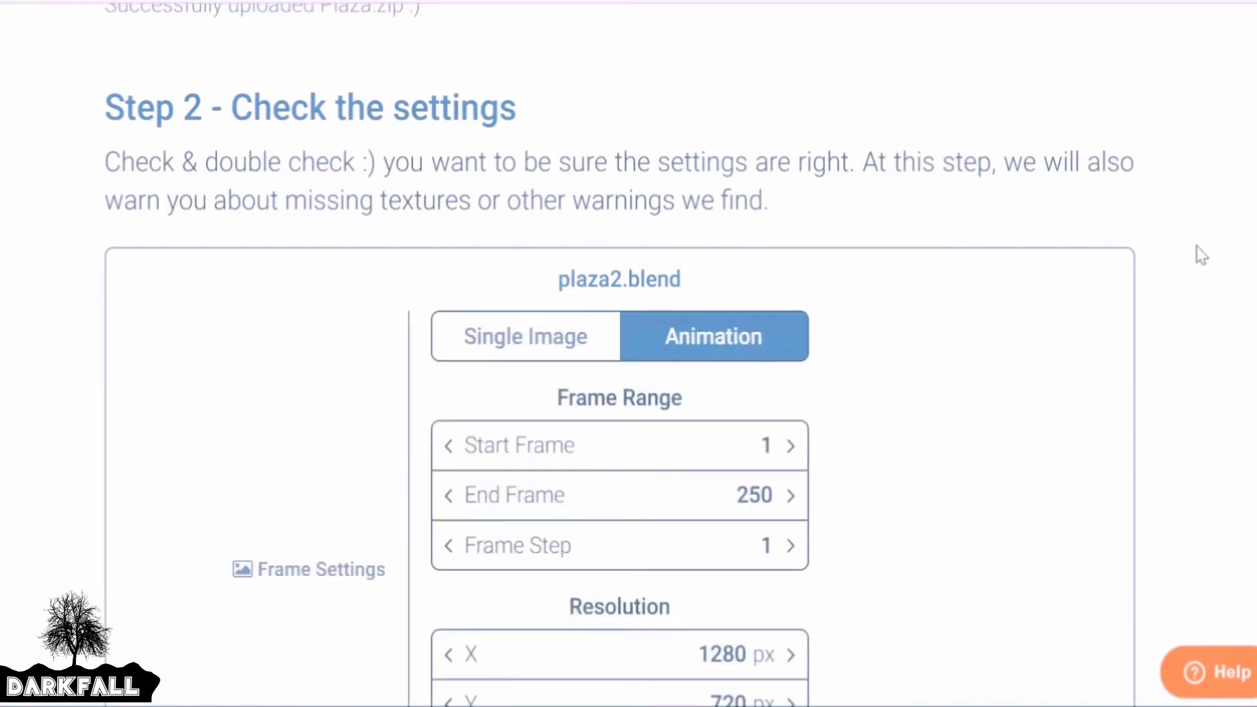
Step: Keep the job on full animation rendering and check the Start Frame value
scroll(1031, 390, down, 3)
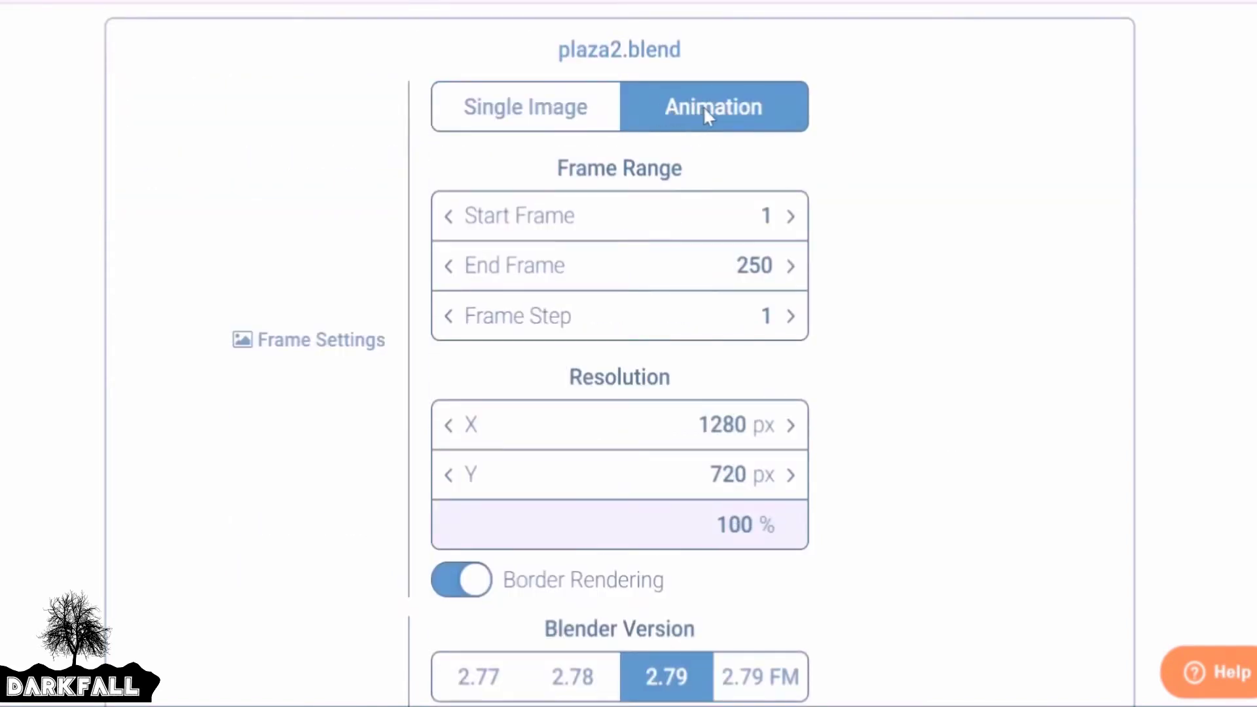
click(580, 108)
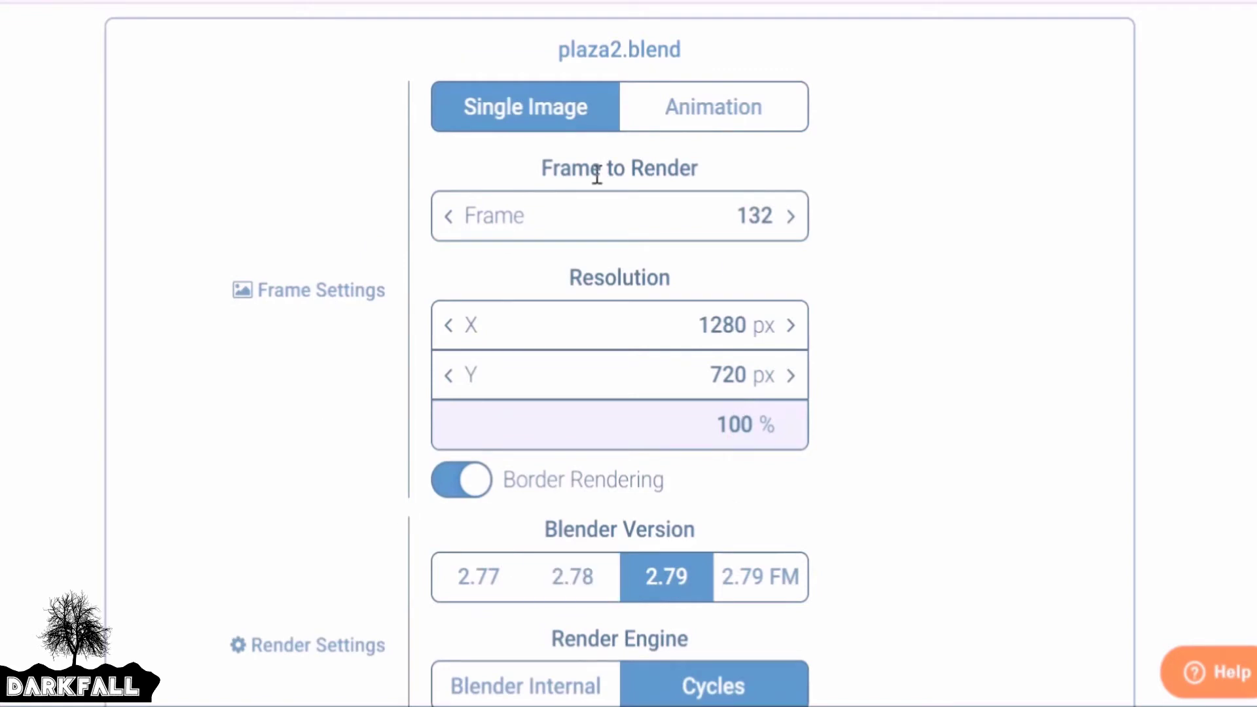
click(682, 129)
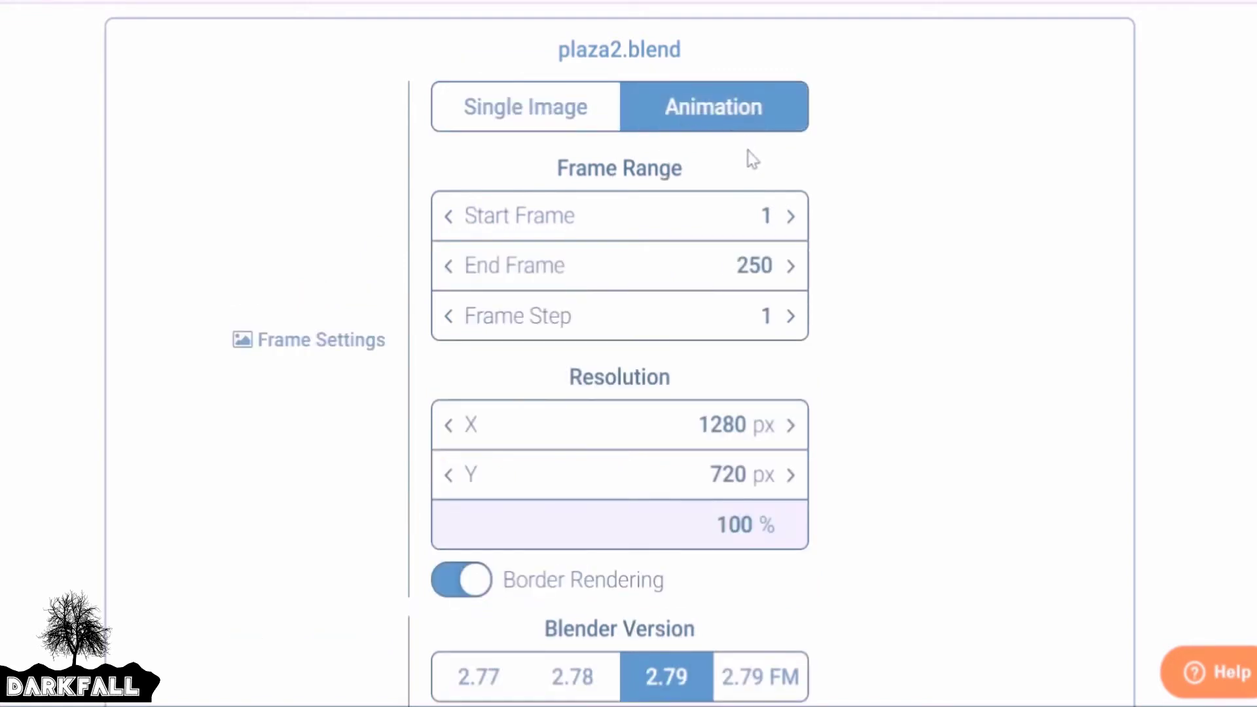
double_click(686, 226)
click(881, 222)
Step: Set the Cycles Samples value to 200
scroll(747, 381, down, 1)
scroll(746, 381, down, 1)
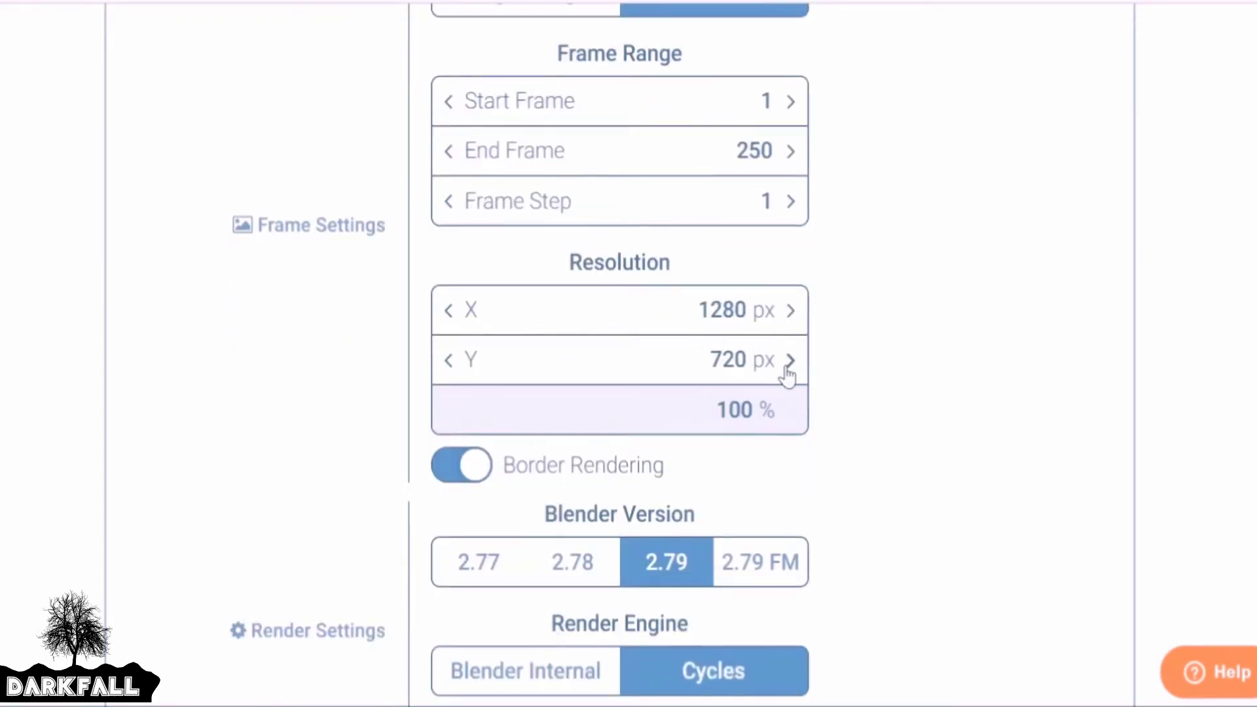
scroll(787, 377, down, 3)
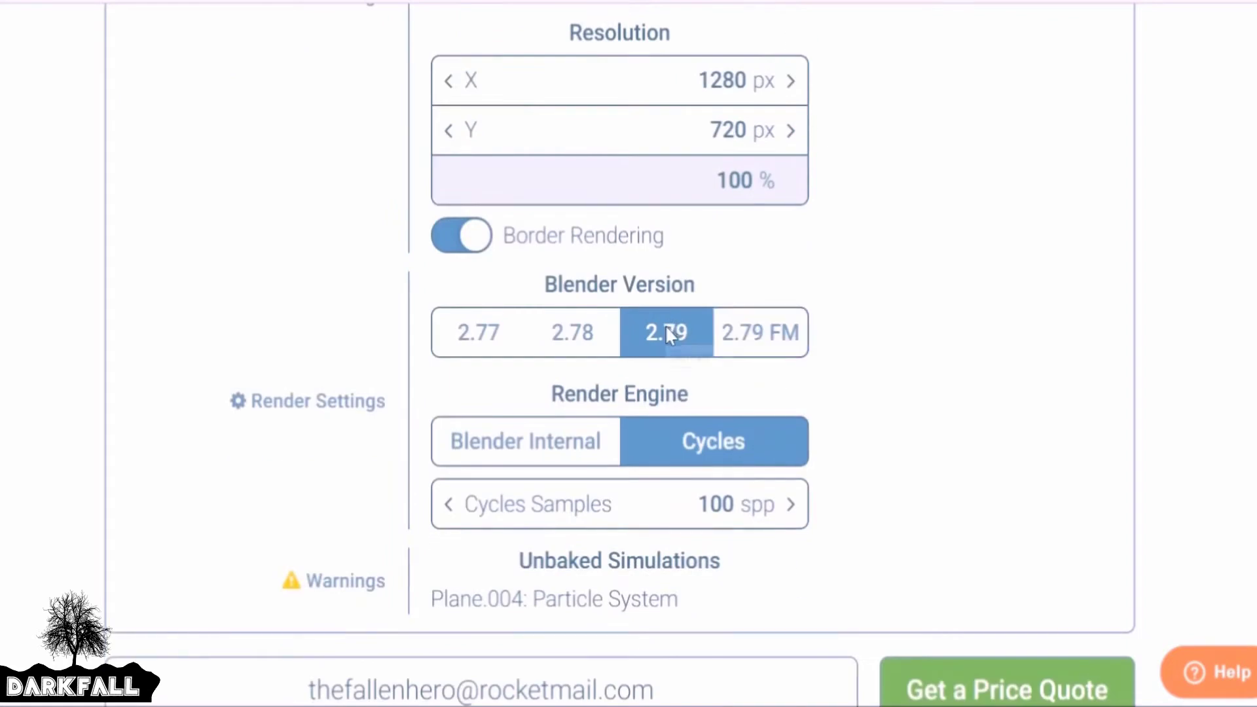
scroll(651, 322, down, 2)
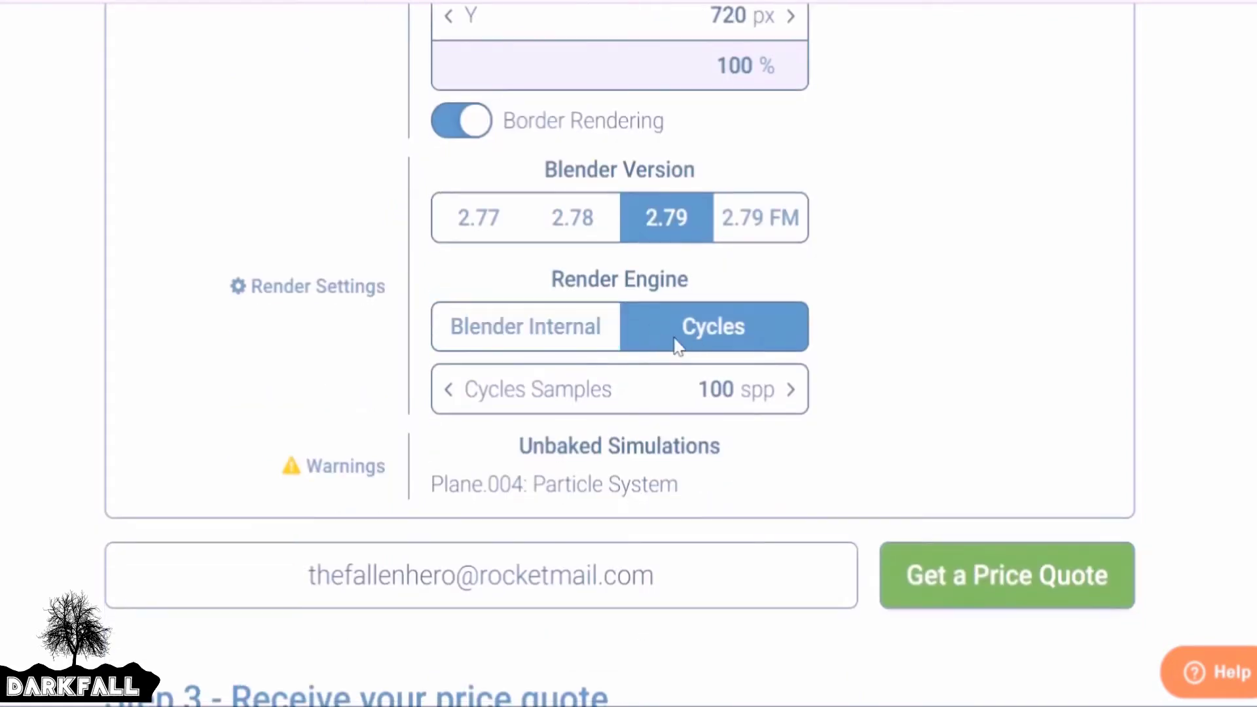
double_click(713, 387)
text(200)
Step: Review the unbaked particle system warning and the e-mail field, dismissing autofill suggestions
click(290, 467)
click(305, 445)
drag(440, 484, 669, 485)
click(696, 494)
drag(329, 576, 651, 576)
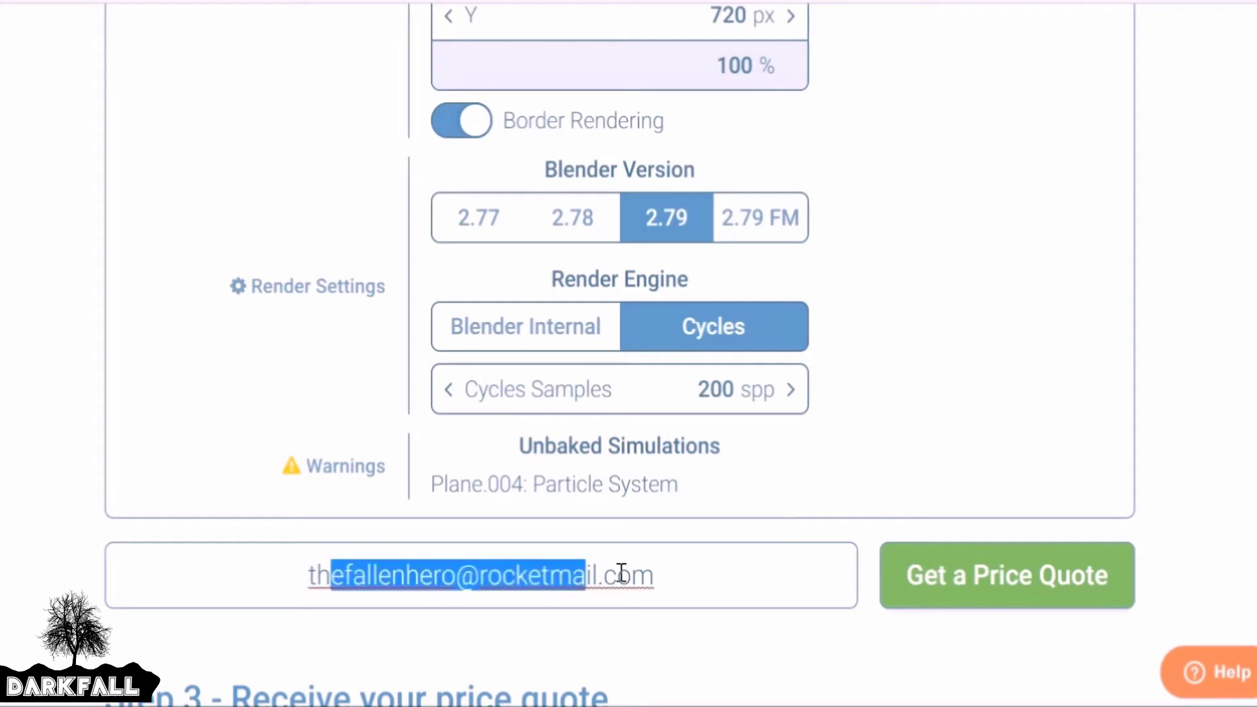
click(729, 566)
click(890, 524)
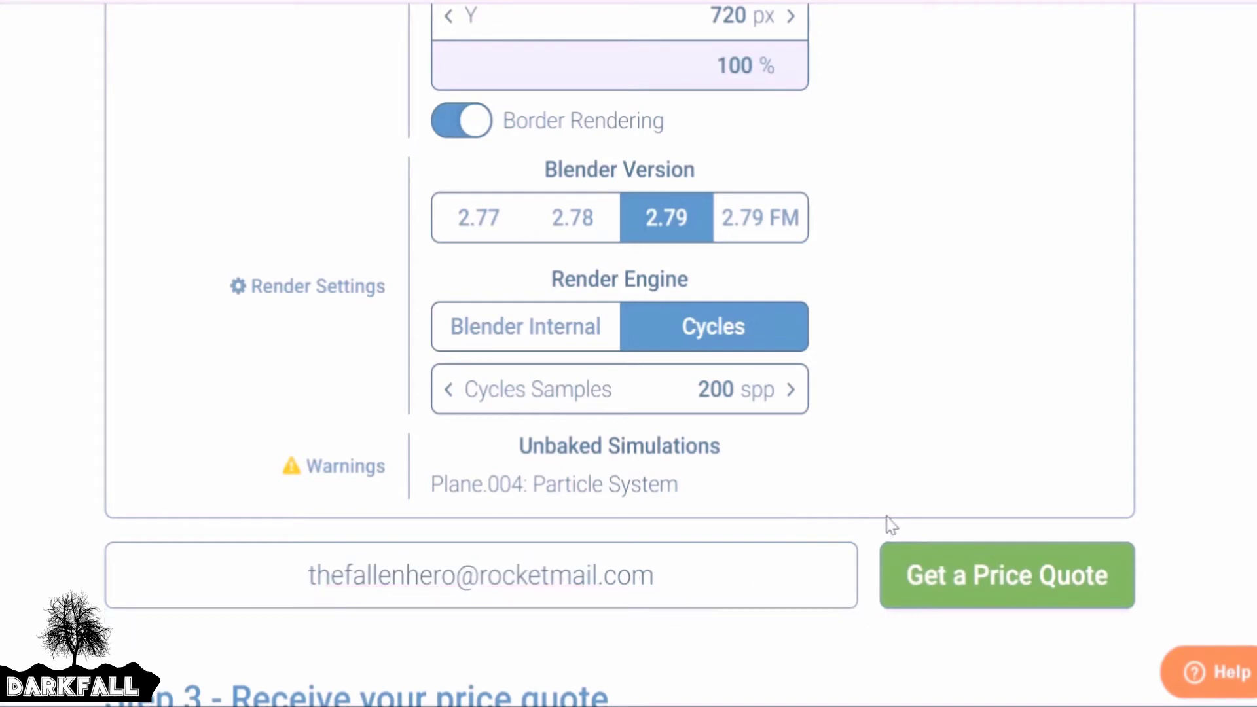
Step: Request a price quote for plaza2.blend and follow the Step 3 submission progress
click(984, 579)
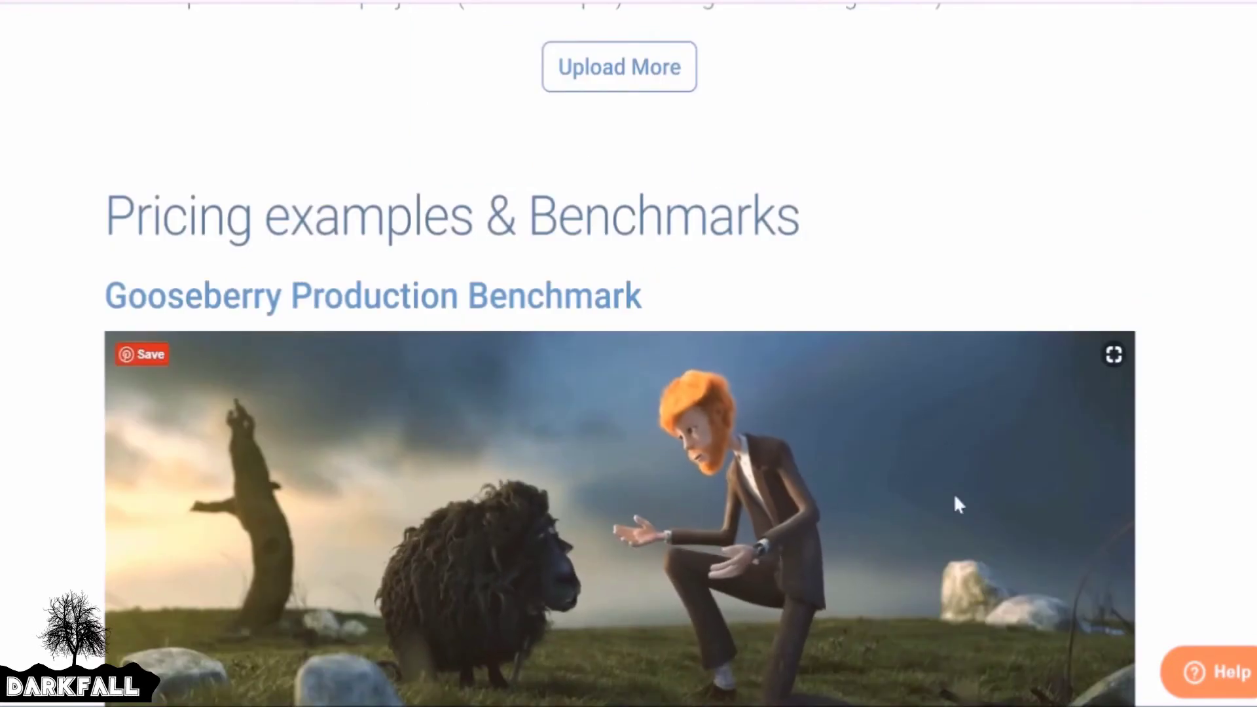
scroll(1201, 247, up, 5)
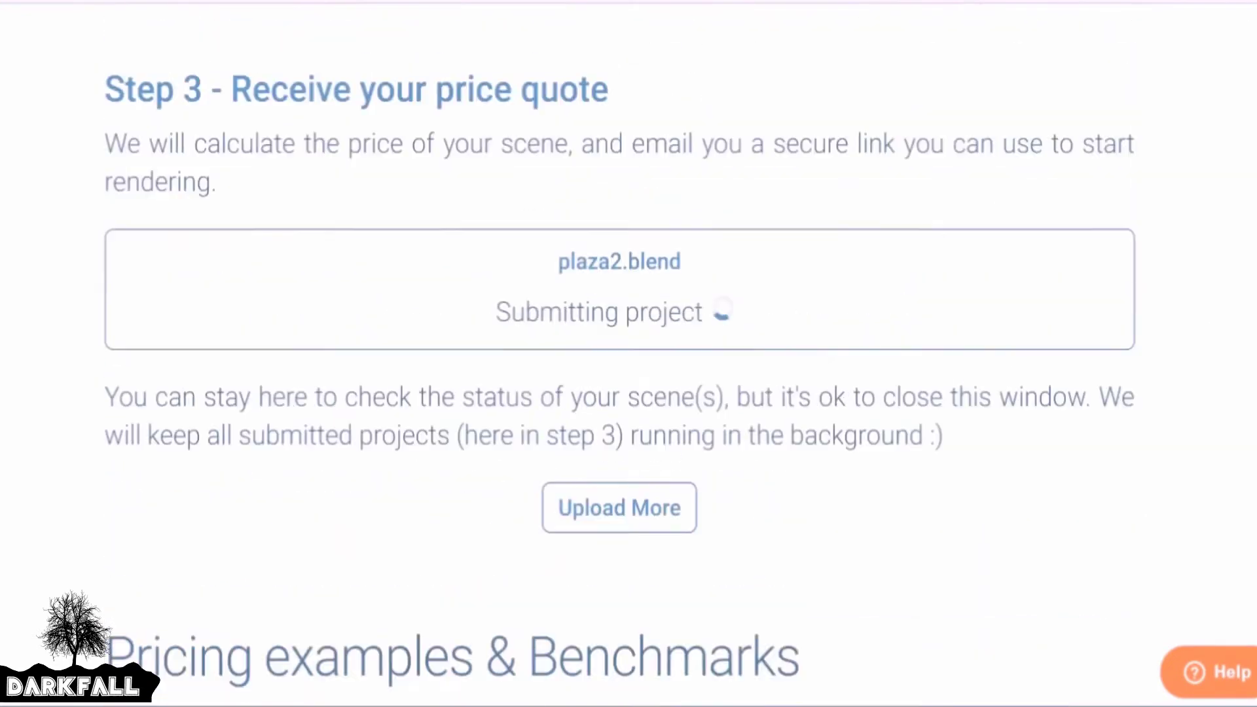
scroll(1252, 183, up, 1)
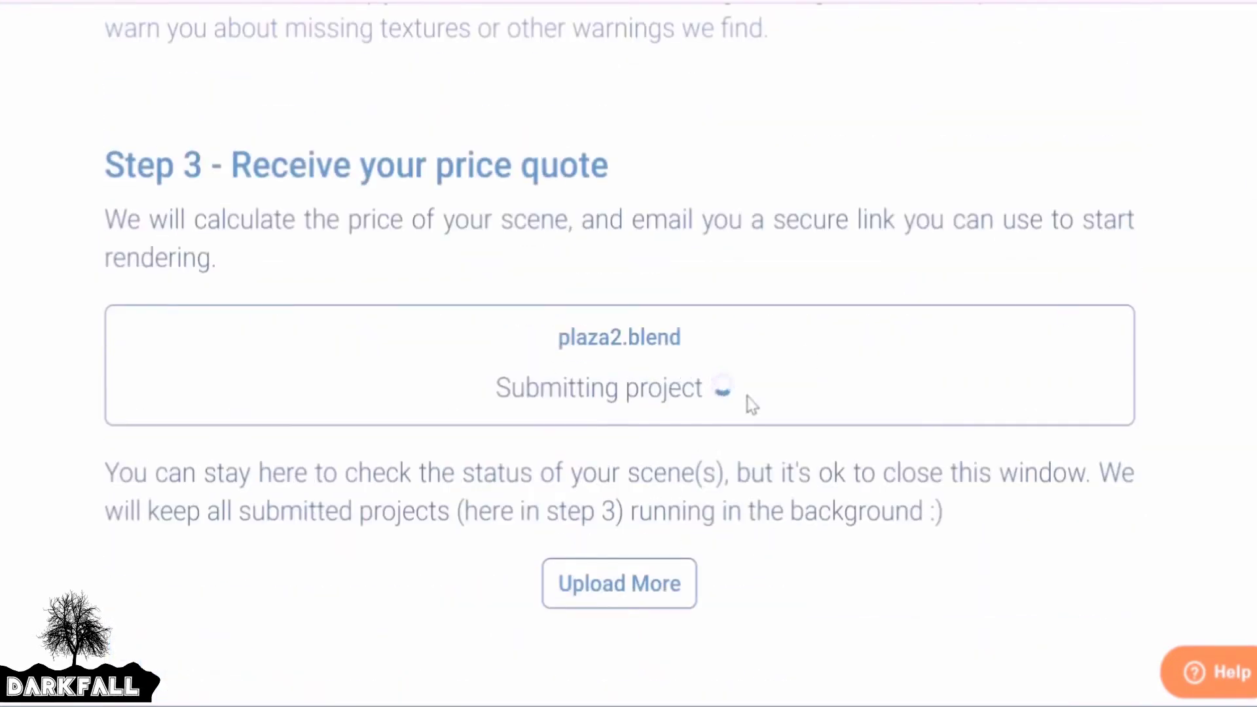
drag(117, 472, 811, 484)
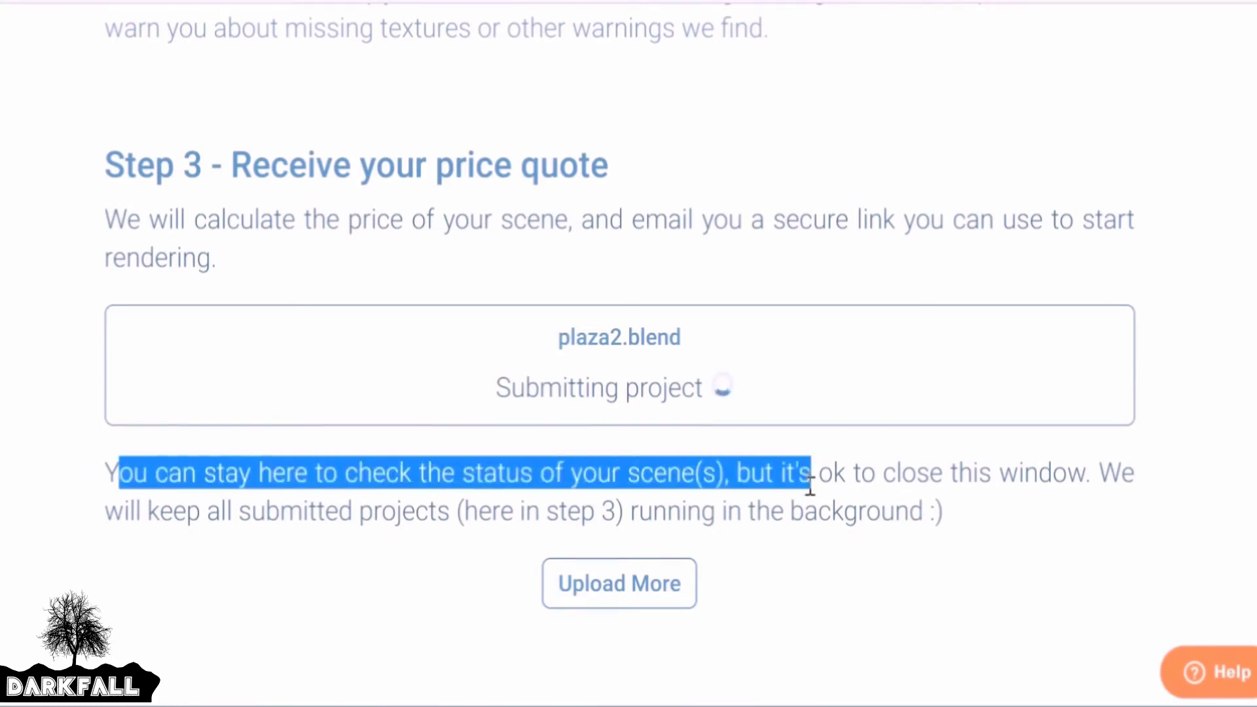
click(877, 470)
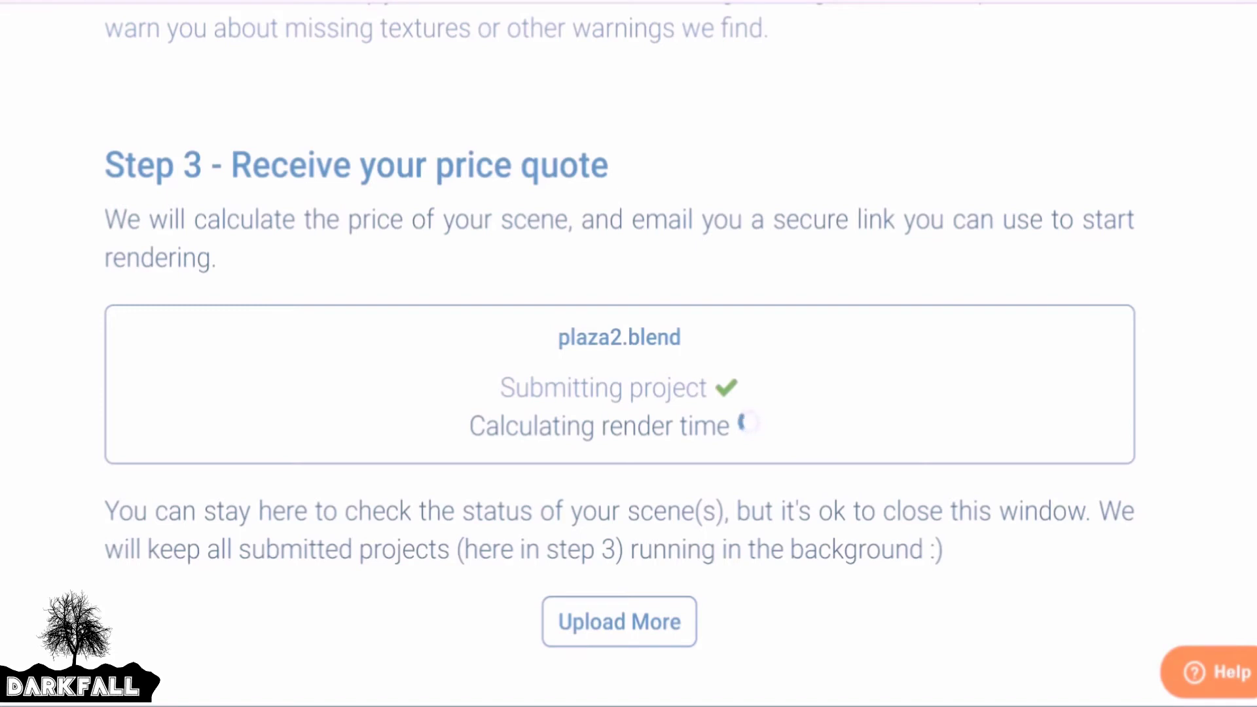
drag(347, 466, 808, 458)
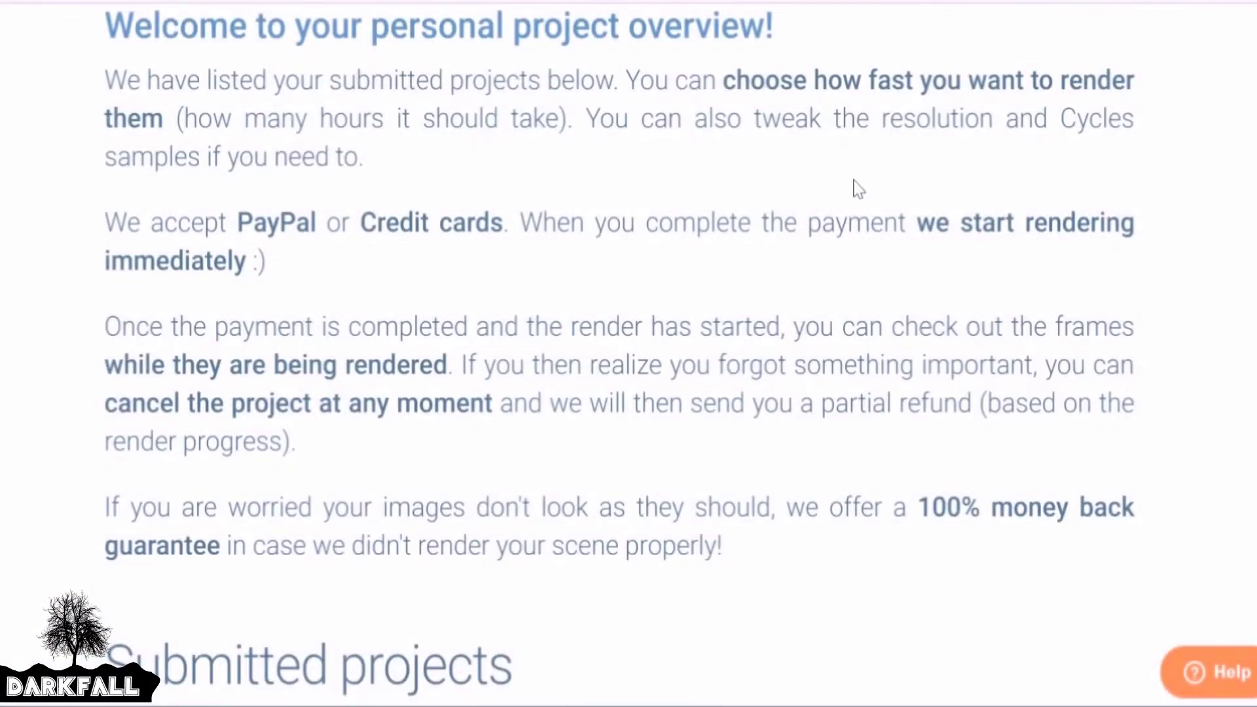
Step: Set the Render in slider to 60 hours after trying longer times and 2 hours
scroll(643, 180, down, 7)
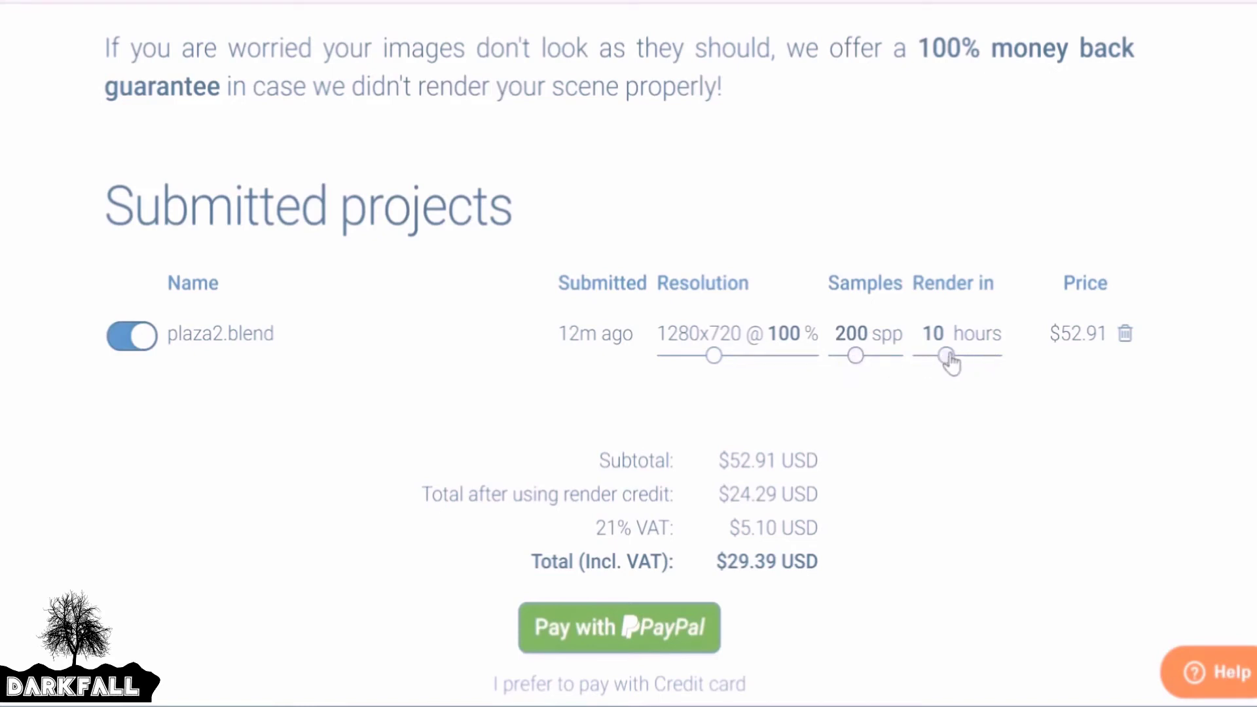
drag(949, 360, 996, 364)
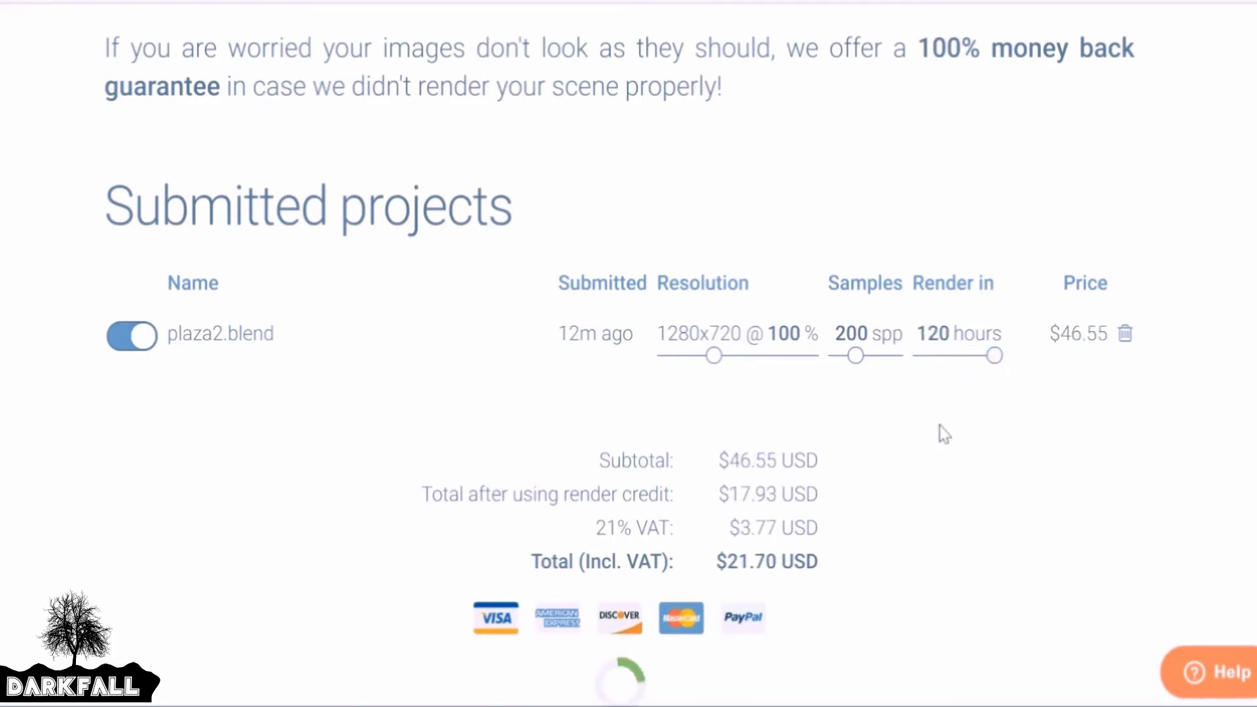
drag(998, 371, 919, 371)
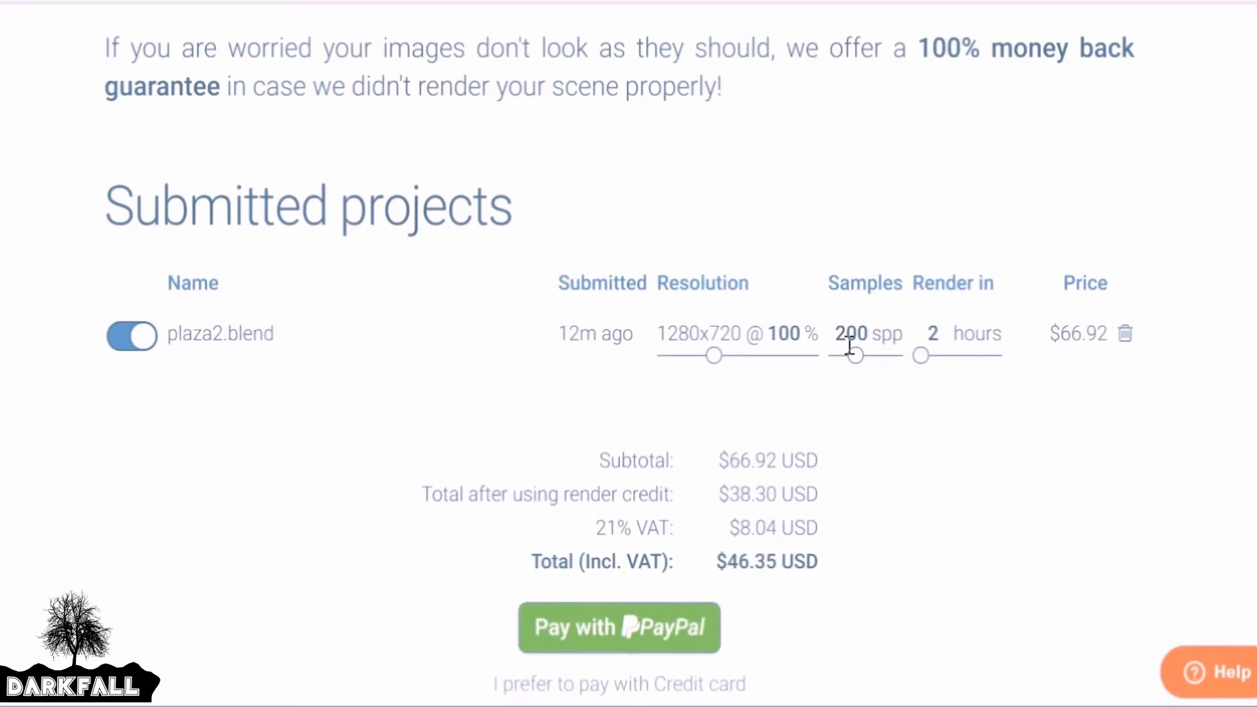
drag(920, 356, 992, 358)
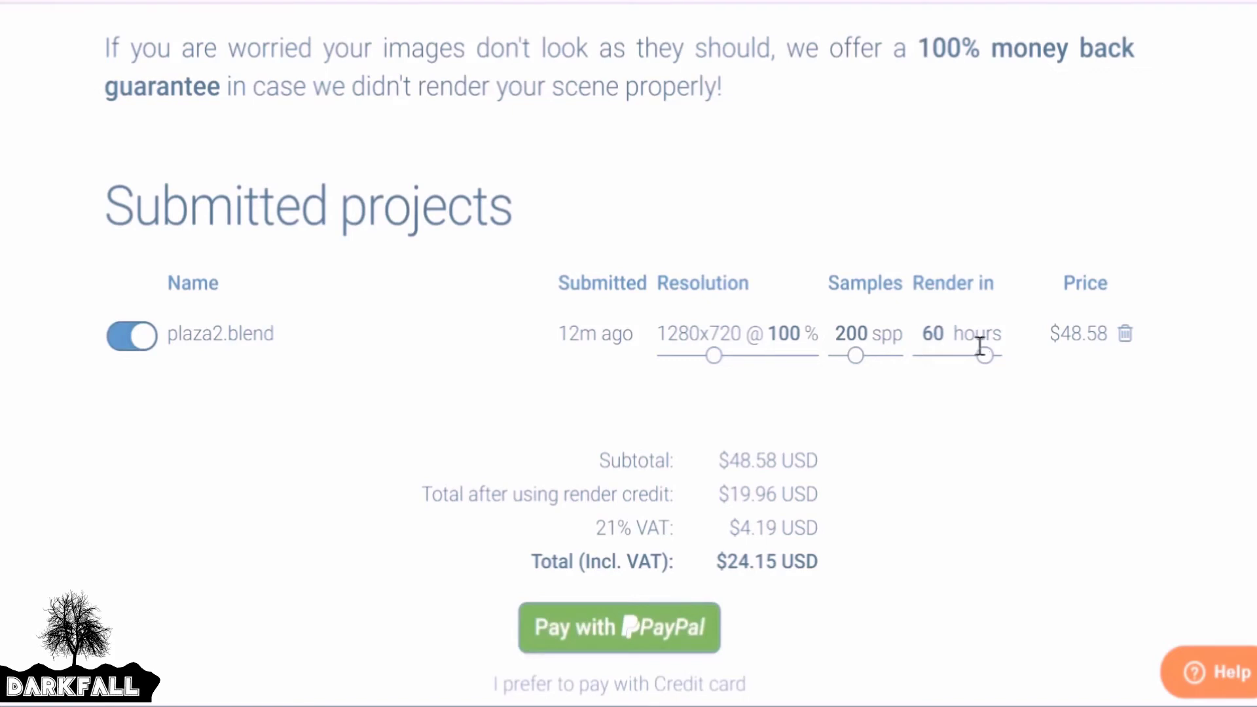
Step: Review the credit and VAT lines in the order totals
scroll(923, 211, down, 3)
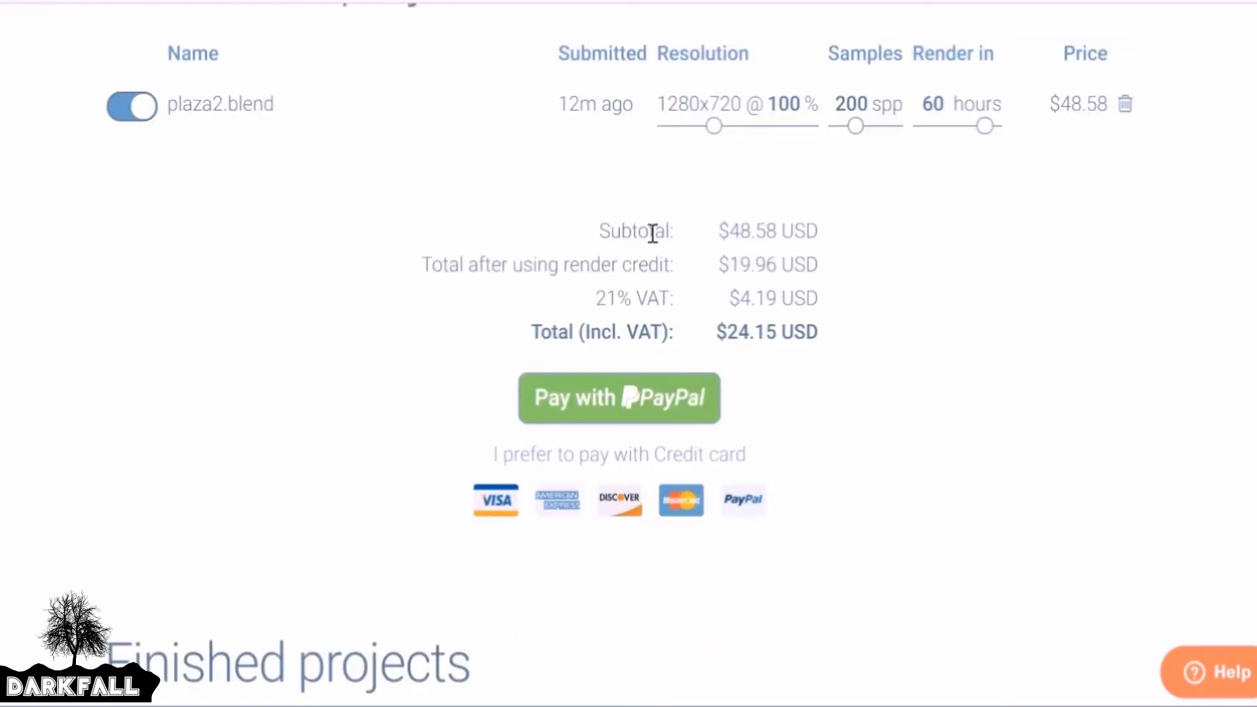
drag(627, 265, 681, 275)
click(723, 263)
drag(602, 298, 673, 298)
click(666, 301)
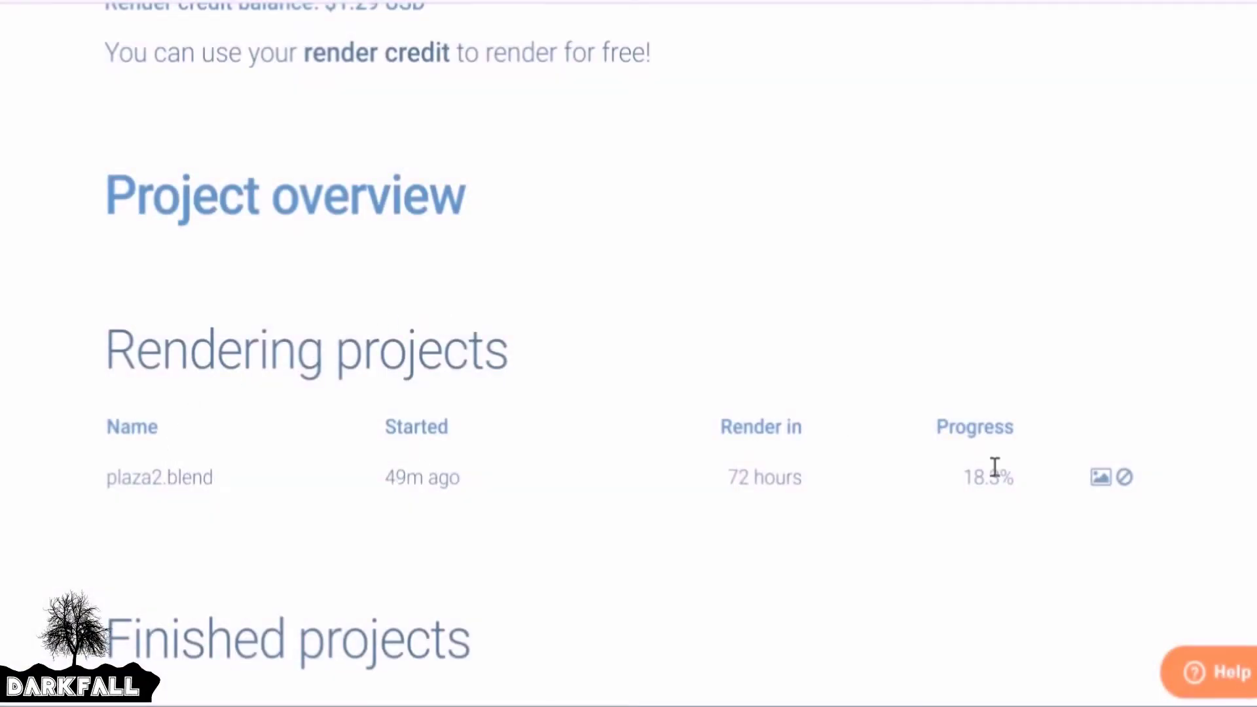
Step: Open plaza2.blend's rendered frames and view the first frame full-size
click(1102, 482)
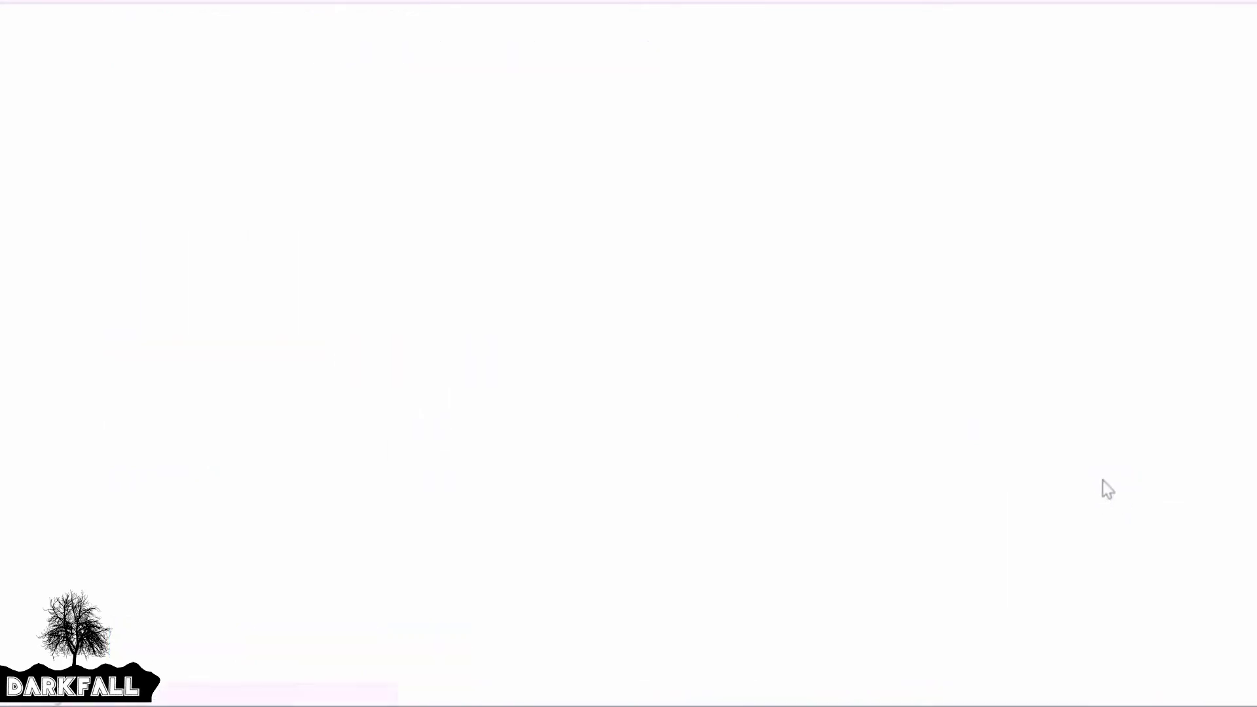
click(46, 172)
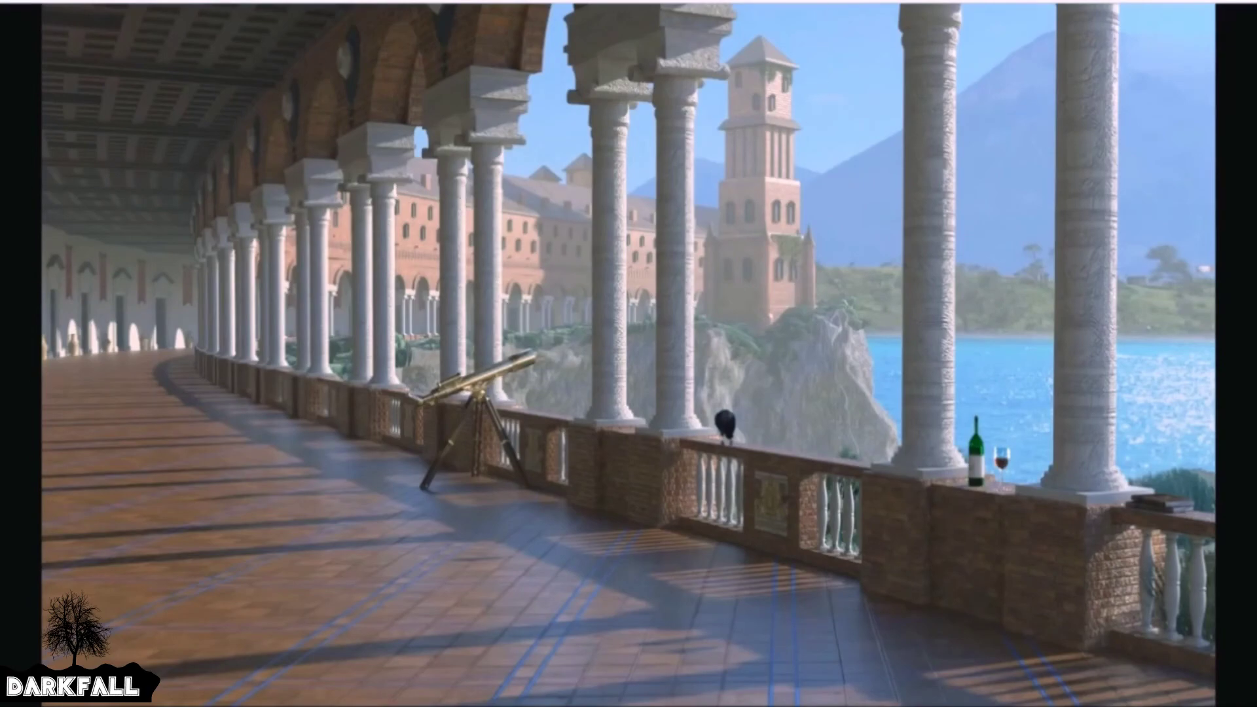
Step: Go back from the full-size frame to the project overview
key(alt+Left)
key(alt+Left)
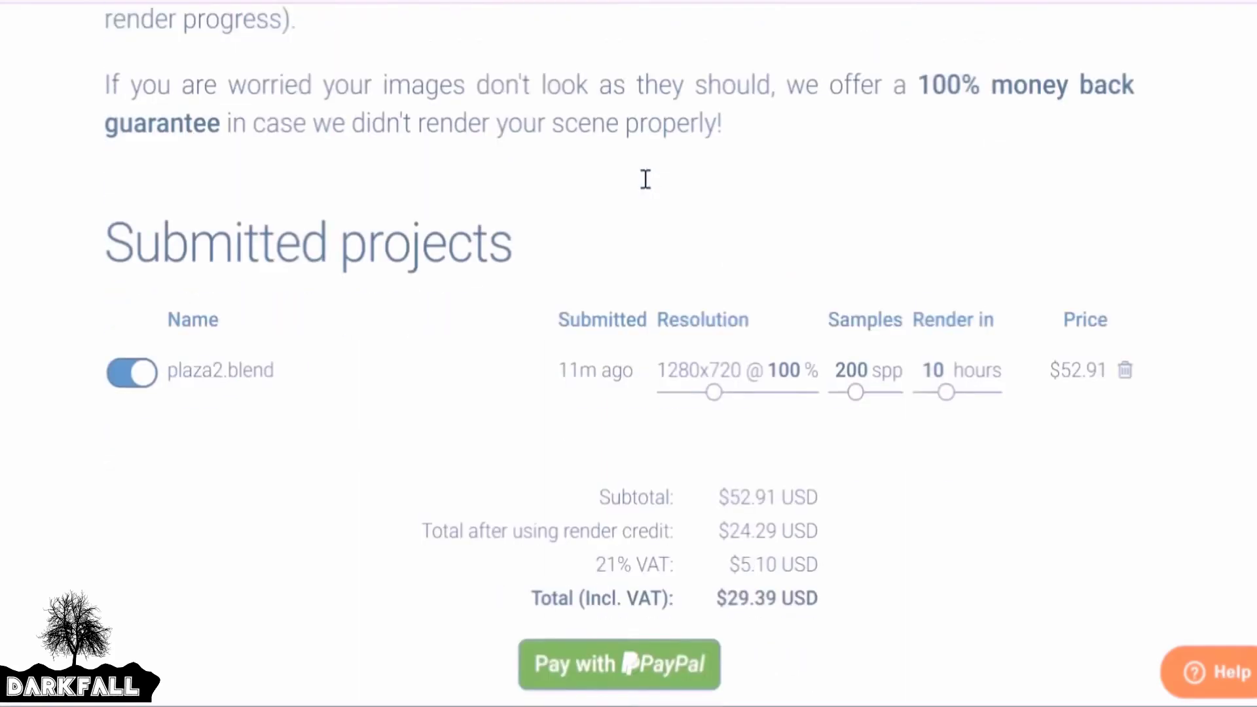
scroll(644, 188, down, 1)
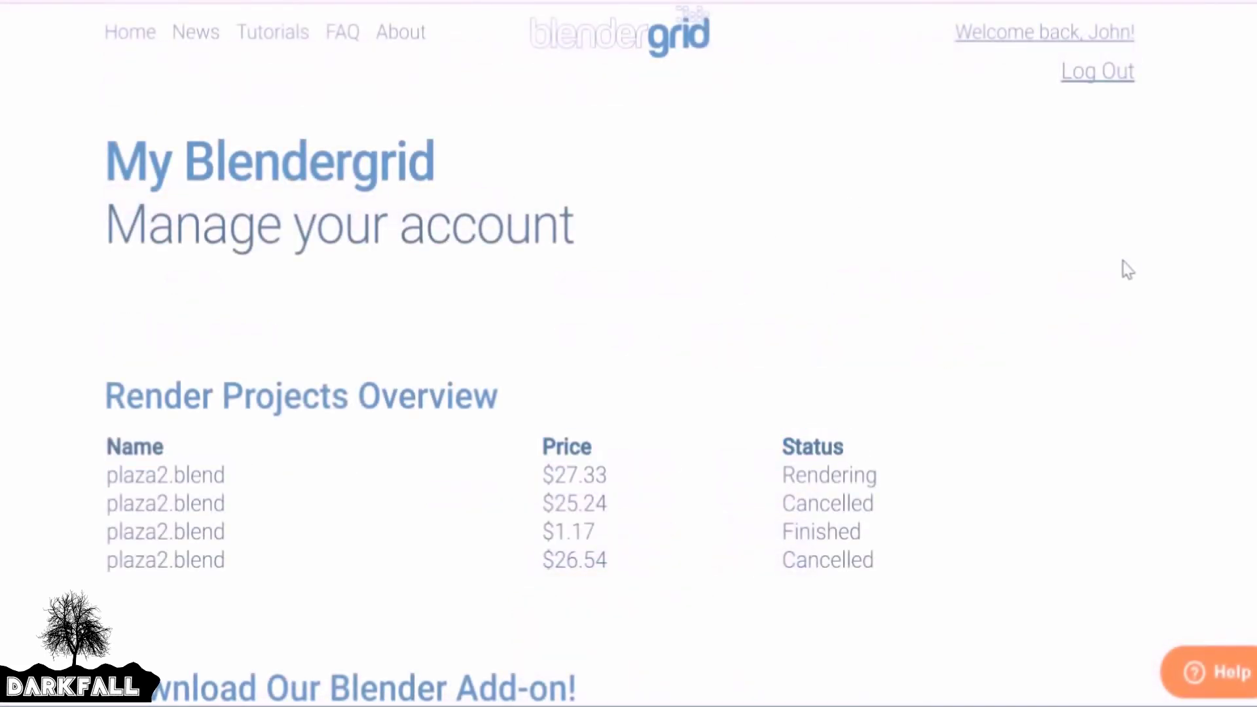
Step: Use the Download Our Blender Add-on link, then return to the project list at the top
scroll(1231, 190, down, 4)
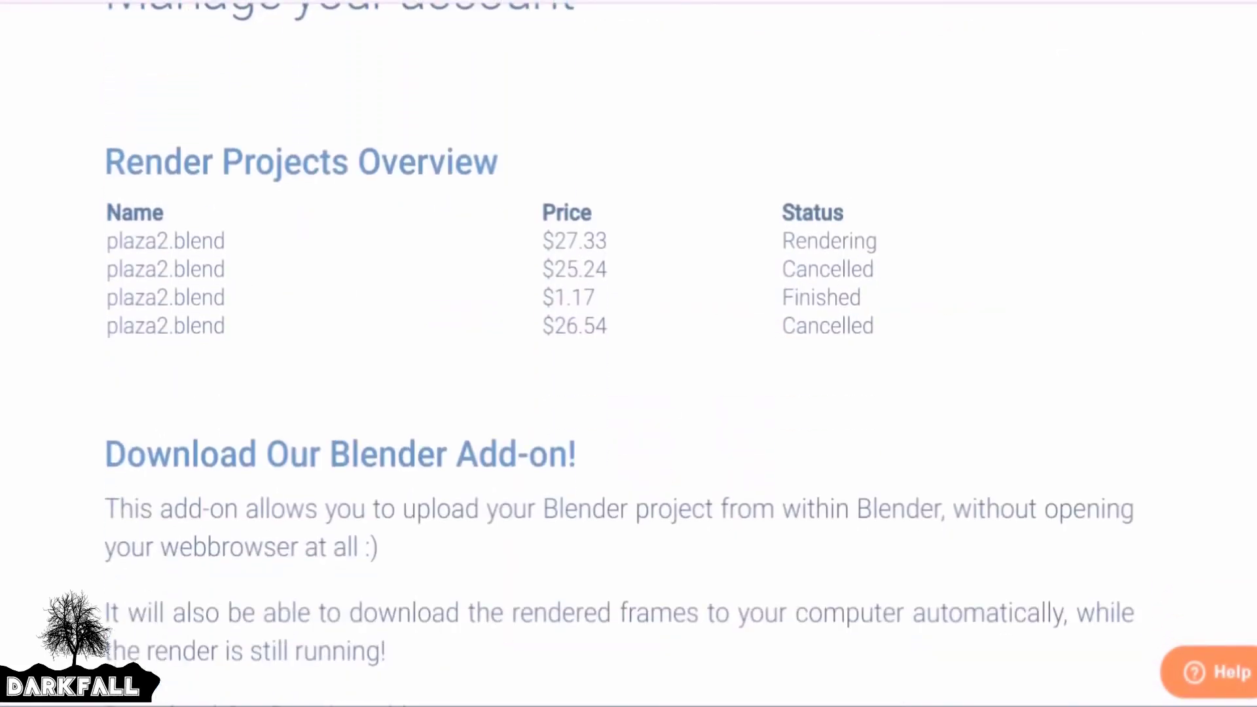
scroll(619, 353, down, 4)
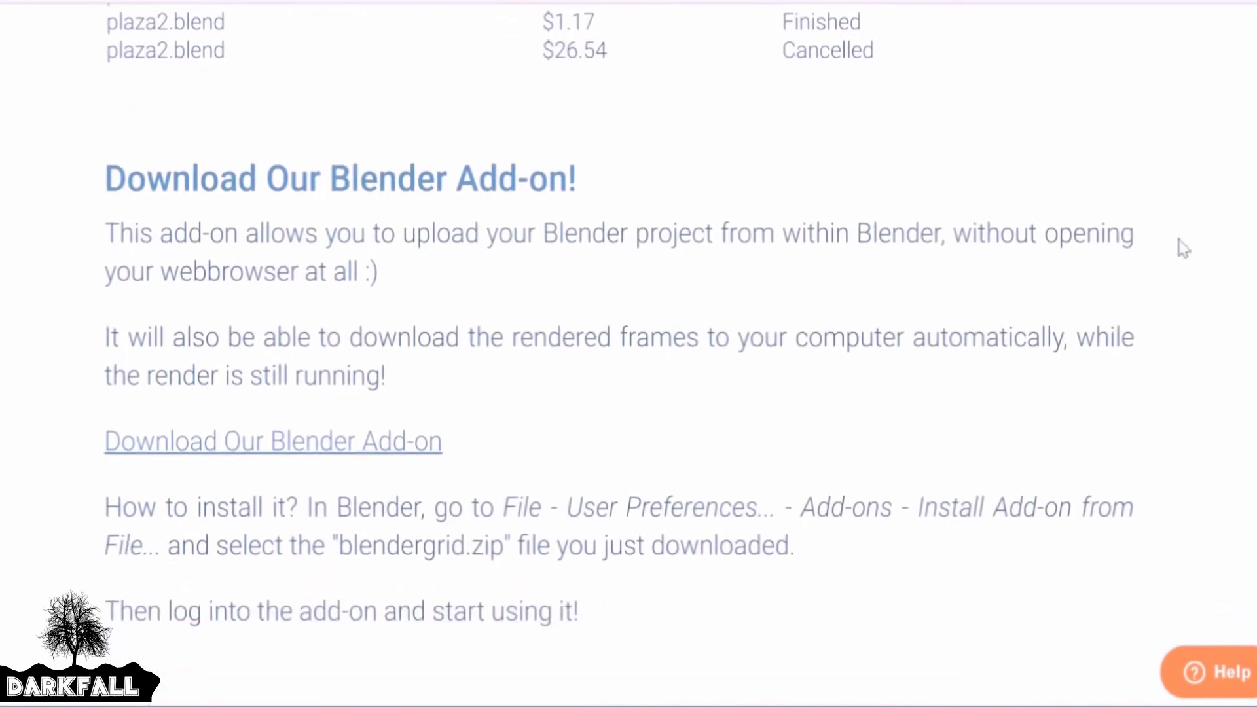
click(201, 464)
scroll(1067, 338, up, 7)
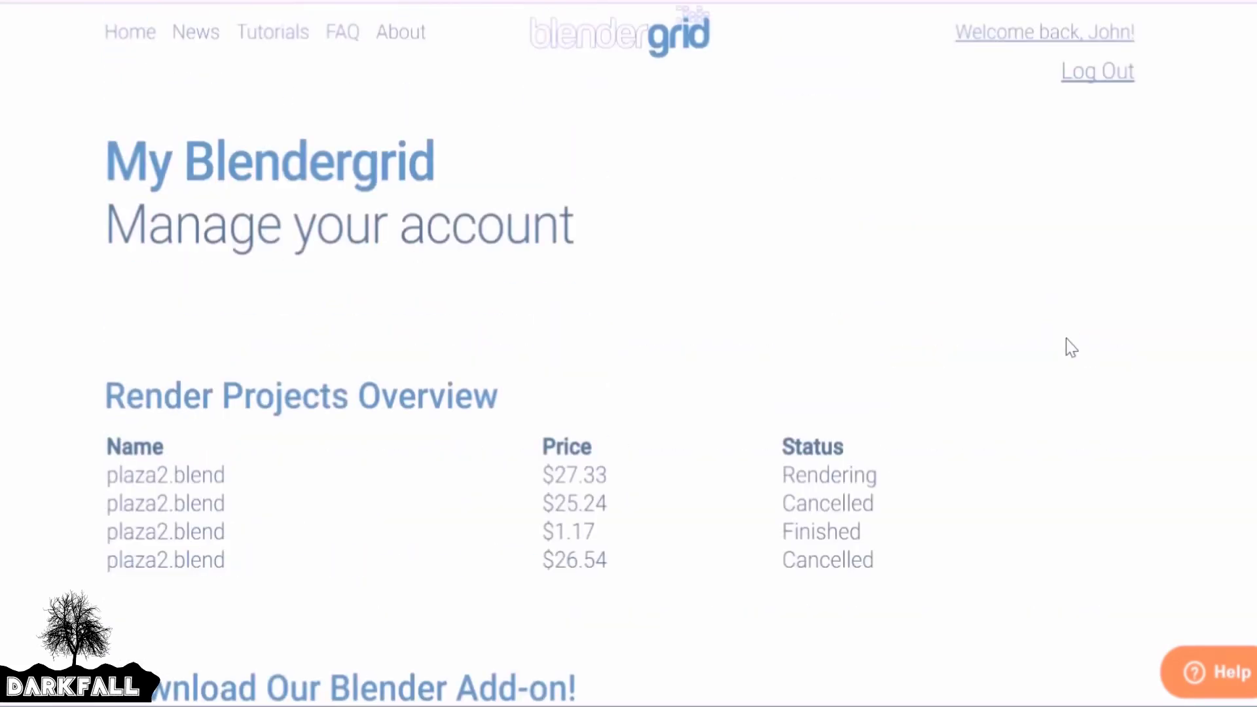